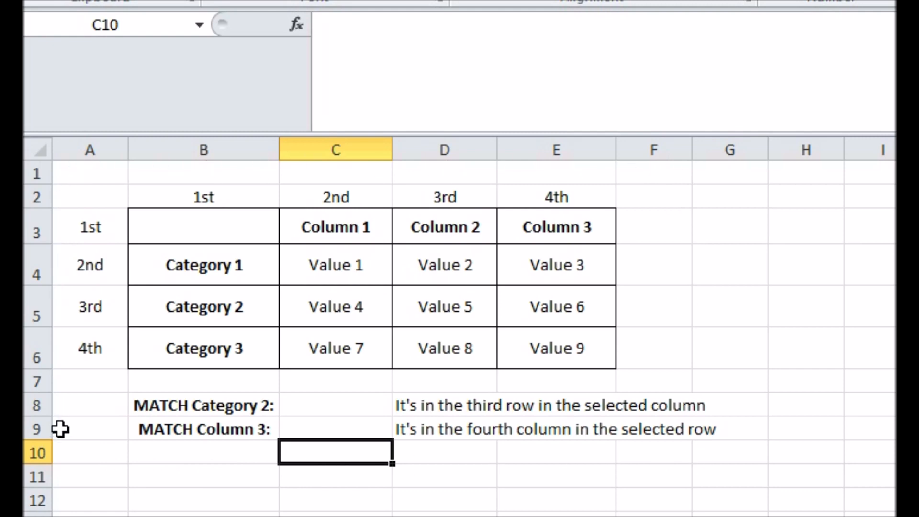
Enter a MATCH formula in C8 that finds "Category 2" within the row headings B3:B6.
click(352, 405)
click(474, 63)
text(=)
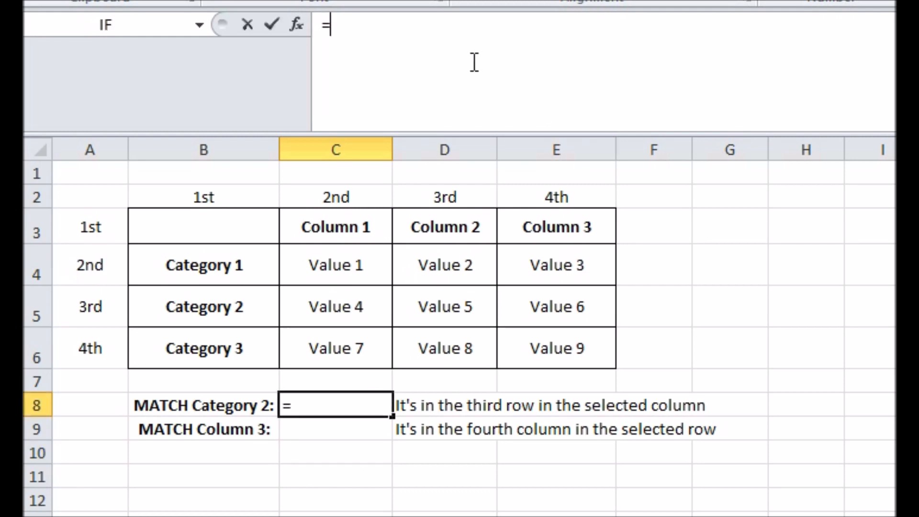
text(MATCH("Category 2)
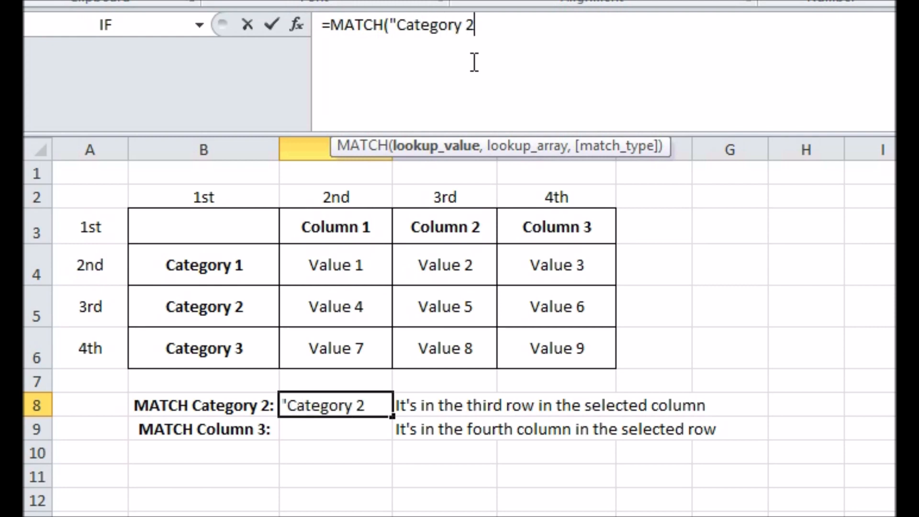
text(",)
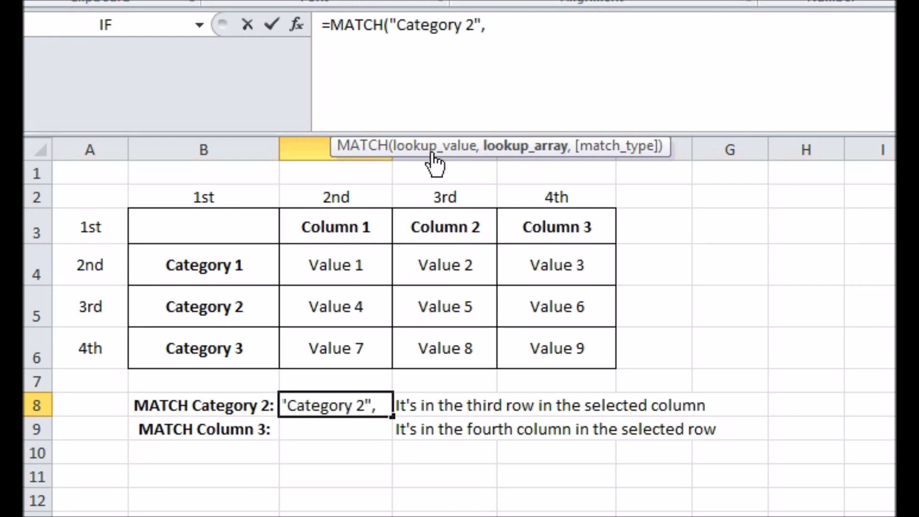
drag(191, 220, 191, 345)
text())
key(Return)
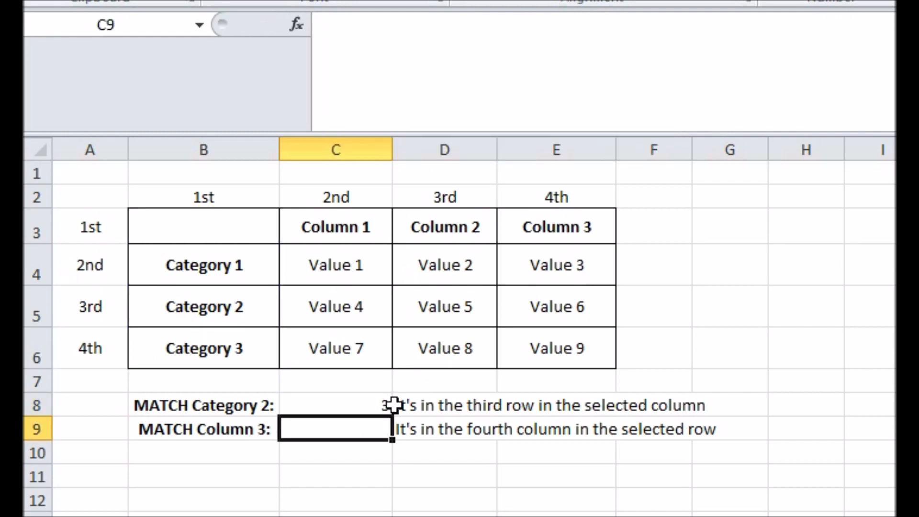
Enter a MATCH formula in C9 that finds "Column 3" within the header row B3:E3.
click(418, 76)
text(=MATCH)
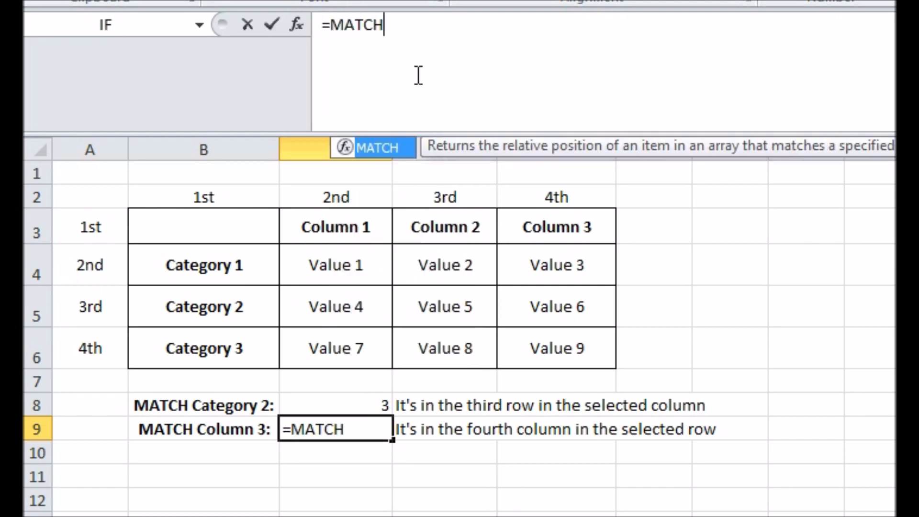
text(("Colu)
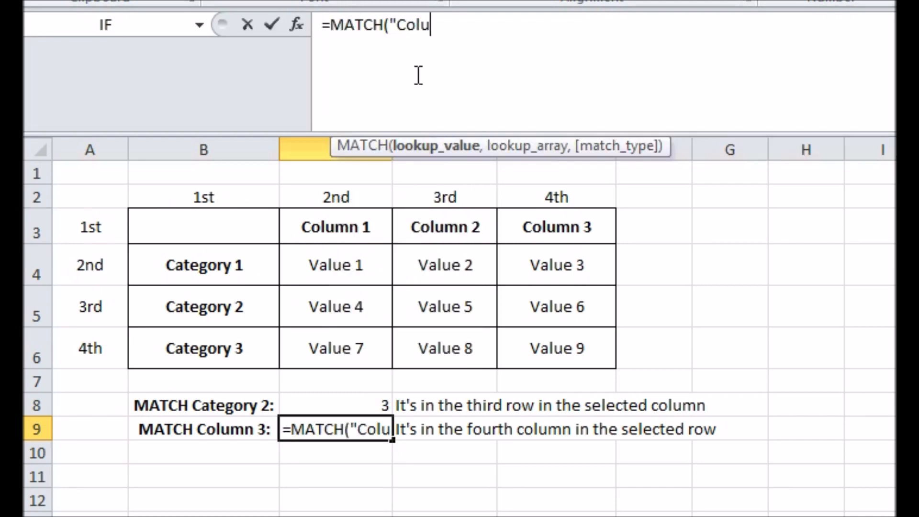
text(mn 3",)
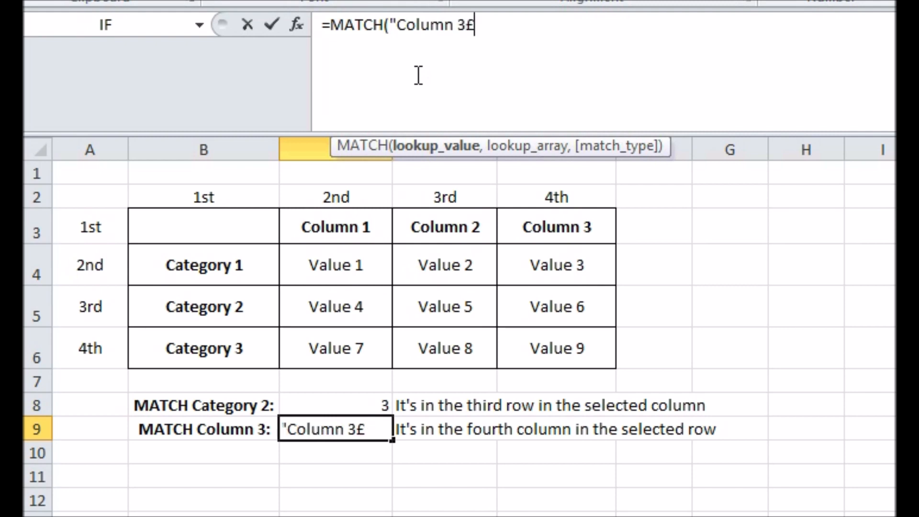
drag(259, 211, 534, 227)
text())
key(Return)
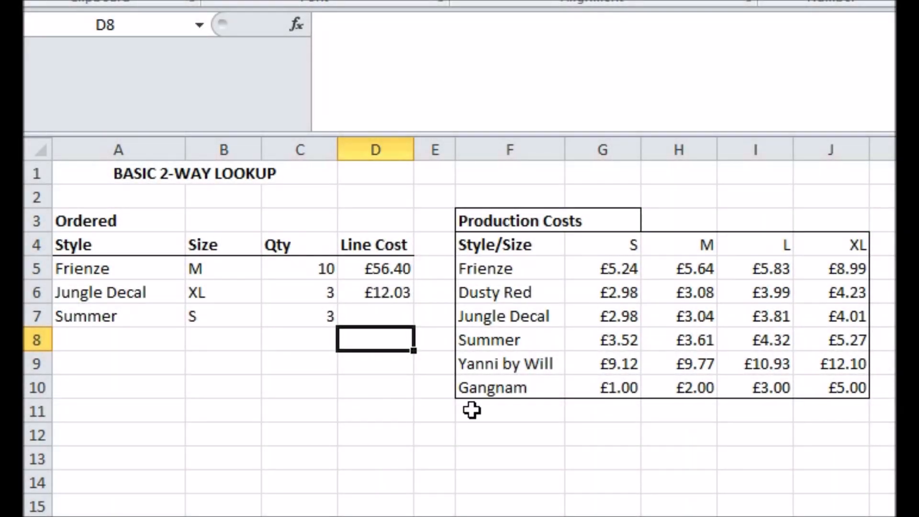
Name the production costs range F5:J10 StyleTable.
drag(489, 269, 869, 397)
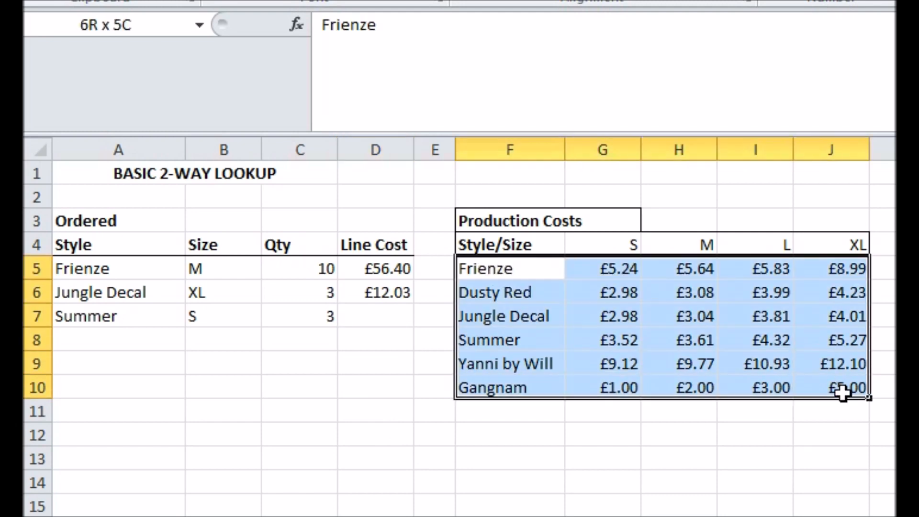
click(56, 26)
text(StyleTable)
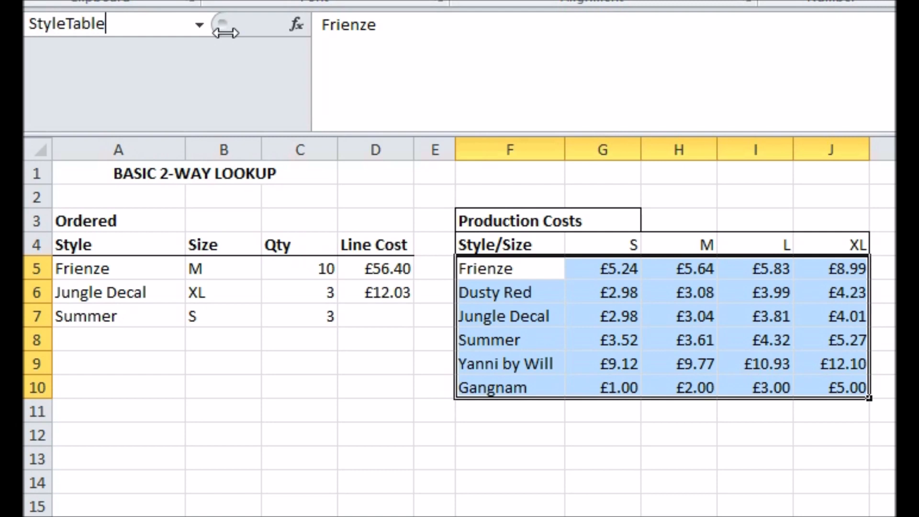
key(Return)
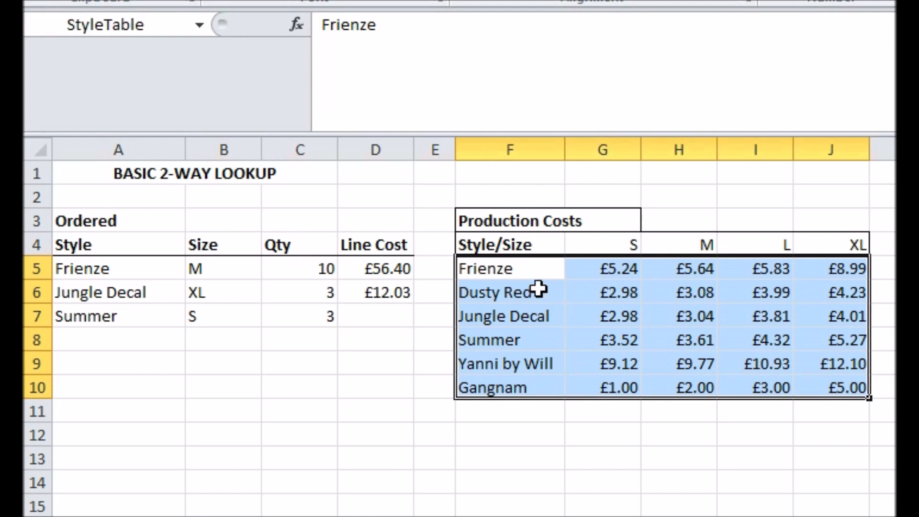
Name the production costs header row F4:J4 SizeRow.
click(557, 241)
drag(557, 242, 846, 242)
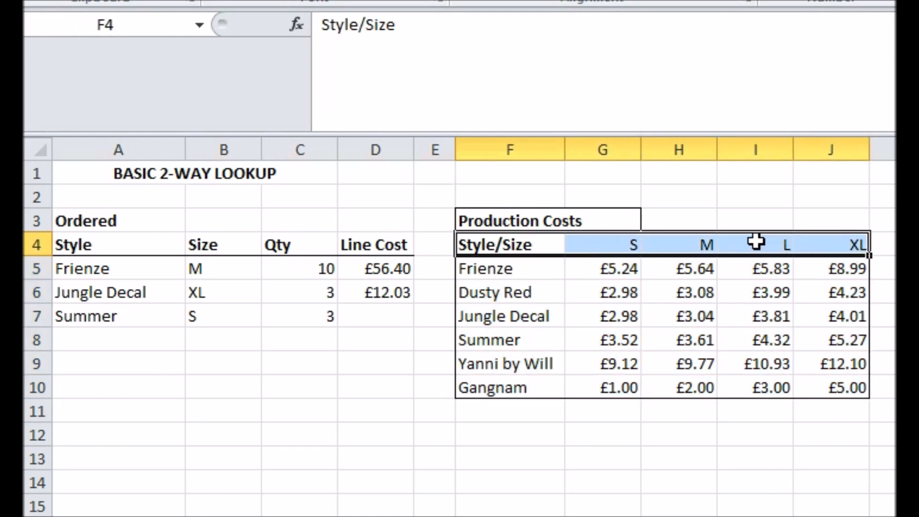
click(144, 24)
text(S)
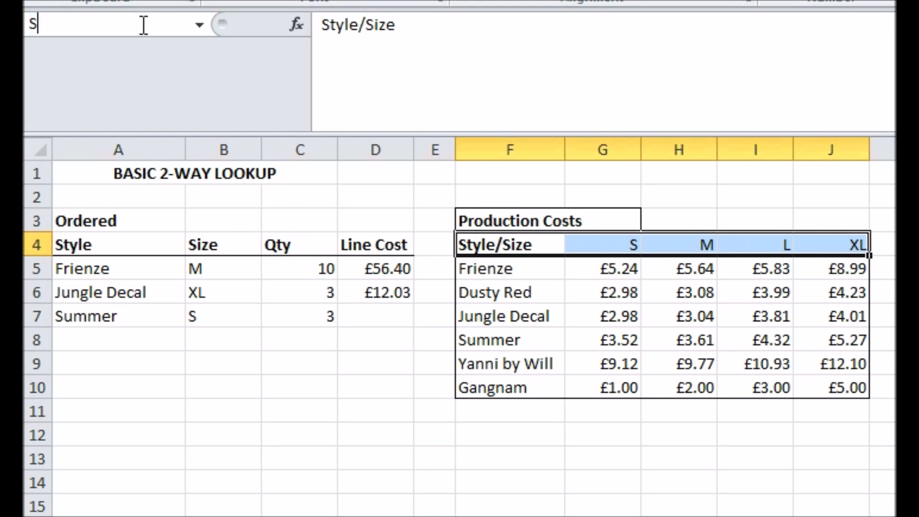
text(izeRow)
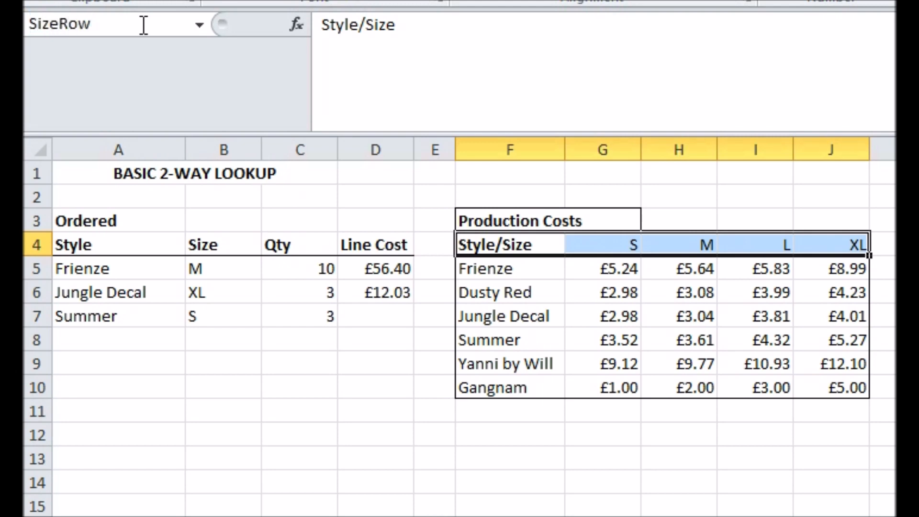
key(Return)
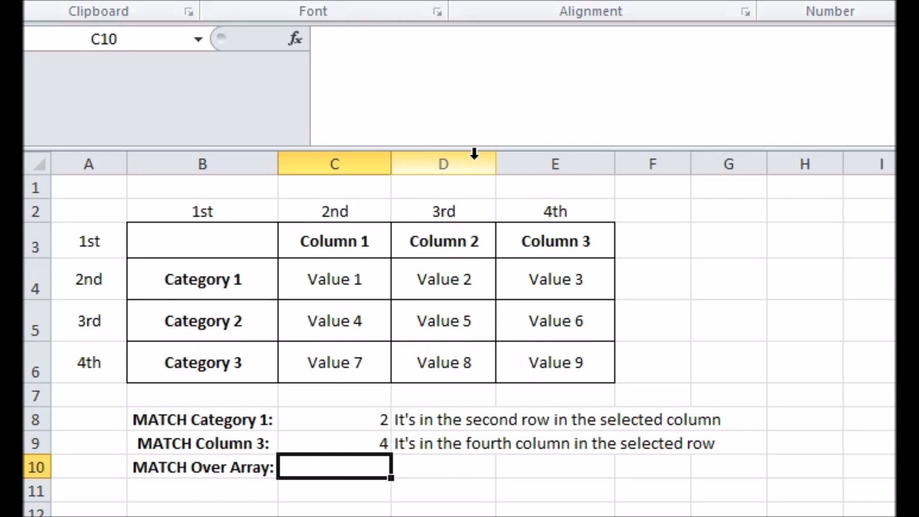
Try an exact-match MATCH formula in C10 that looks for "Category 1" over the whole table B3:E6.
click(477, 91)
text(=)
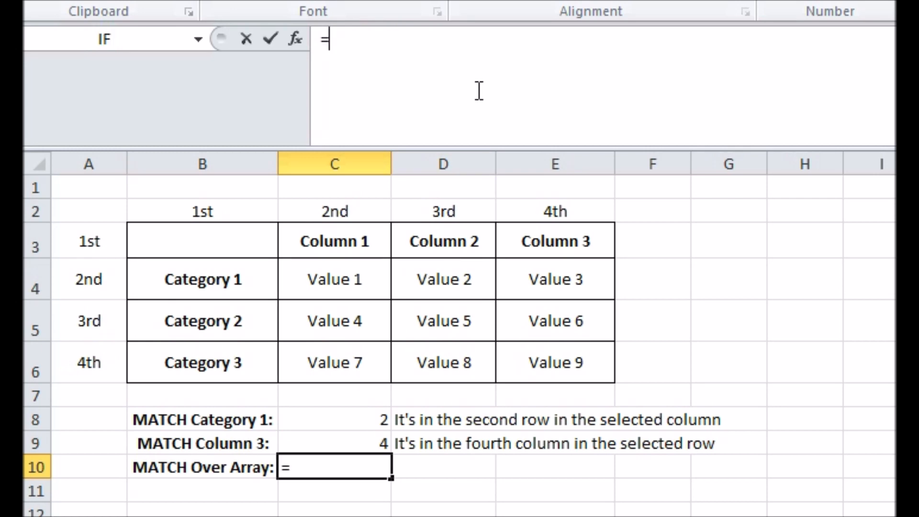
text(MATCH("Cate)
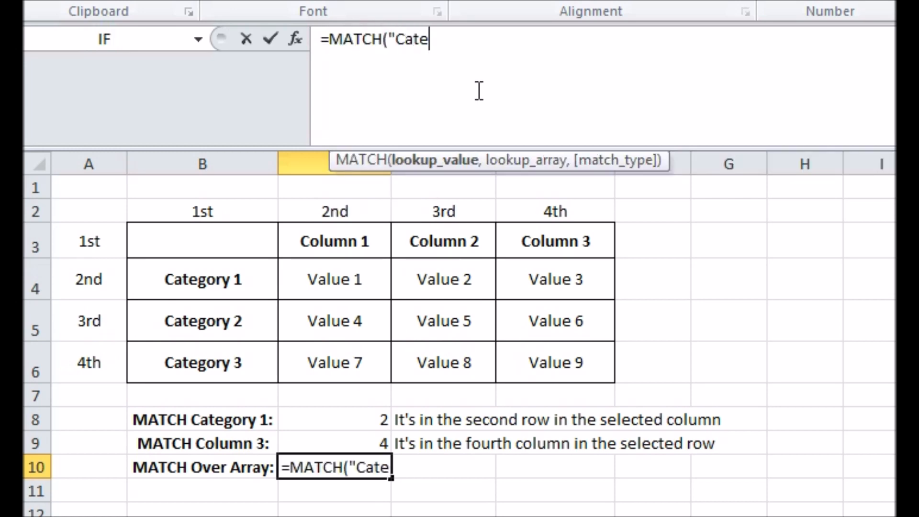
text(gory 1",)
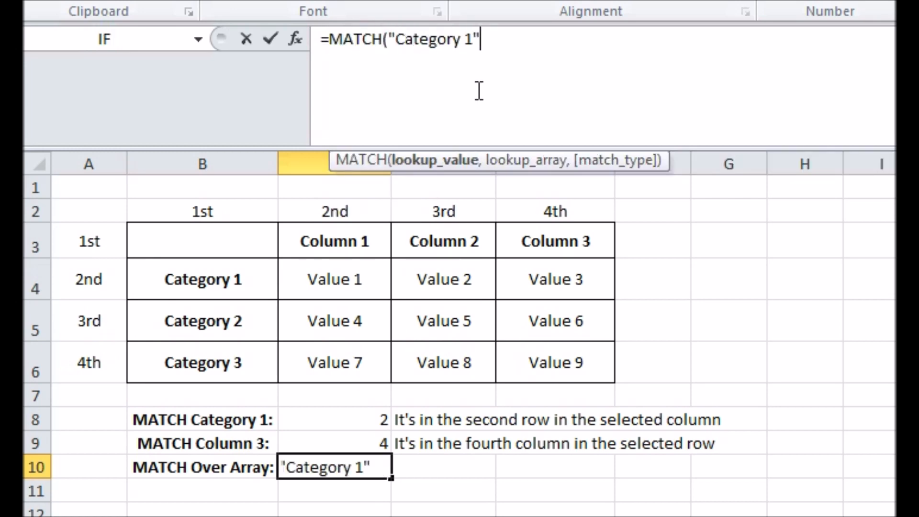
drag(176, 244, 540, 371)
text(,0))
key(Return)
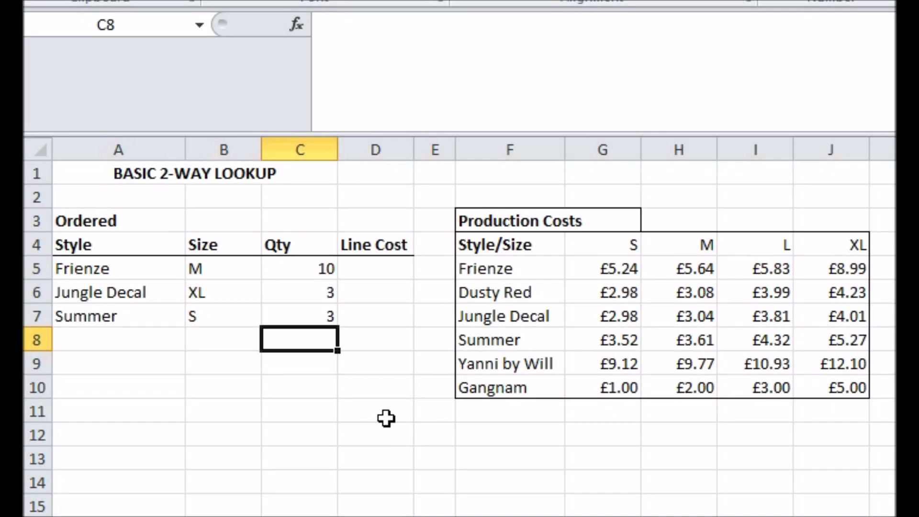
Begin a VLOOKUP formula in the Line Cost cell D5 with A5 as the lookup value and StyleTable as the table array.
click(375, 271)
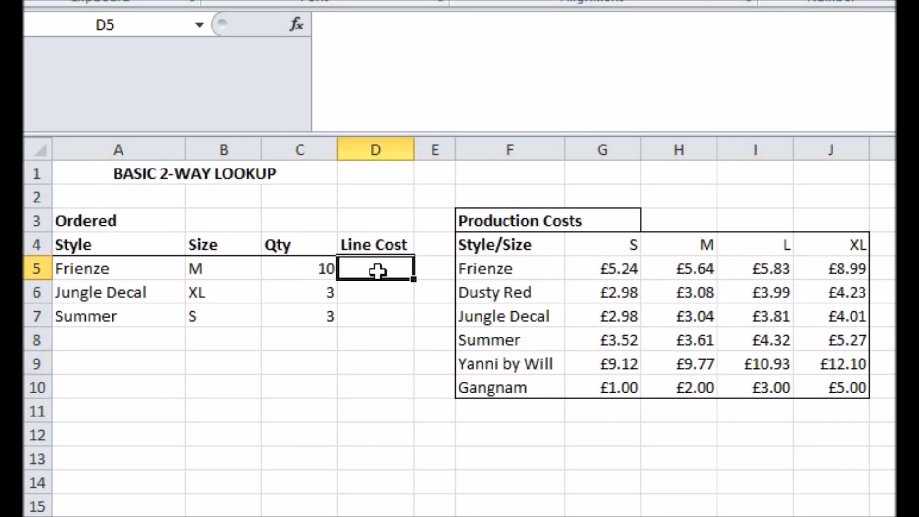
click(479, 49)
text(=)
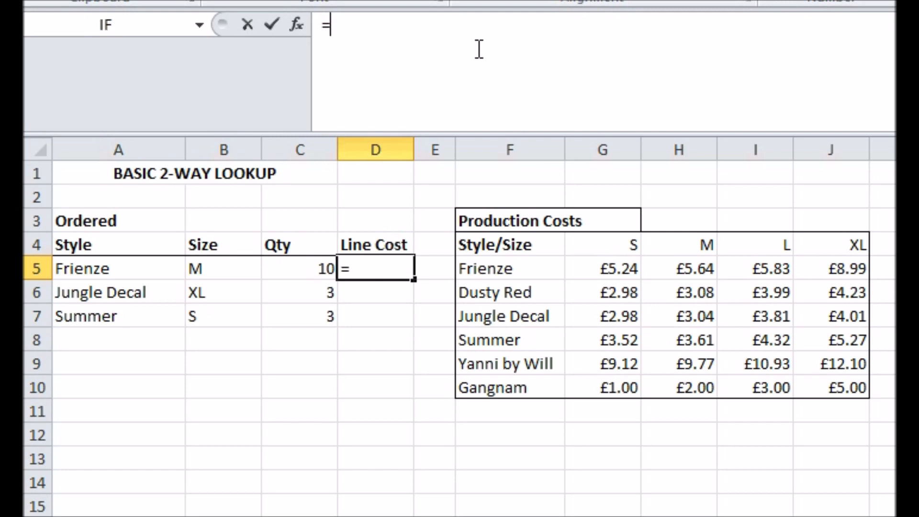
text(VLO)
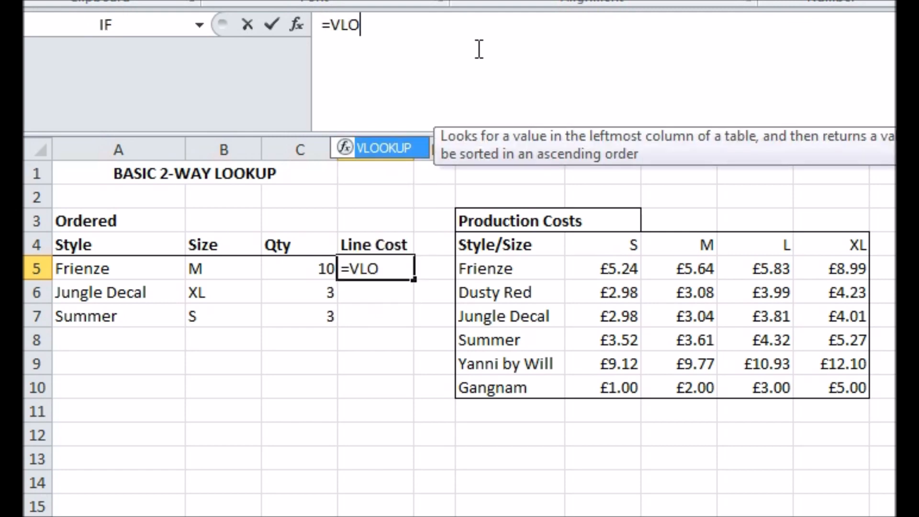
text(OKUP()
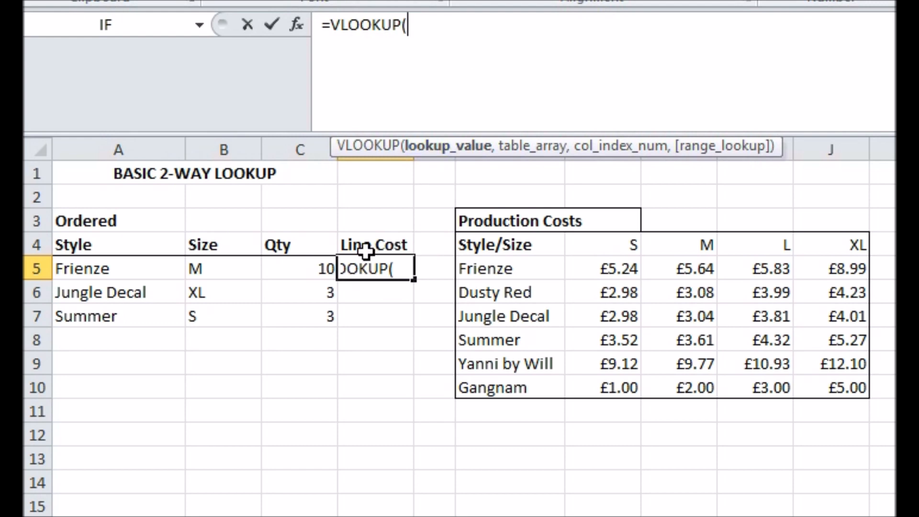
click(126, 268)
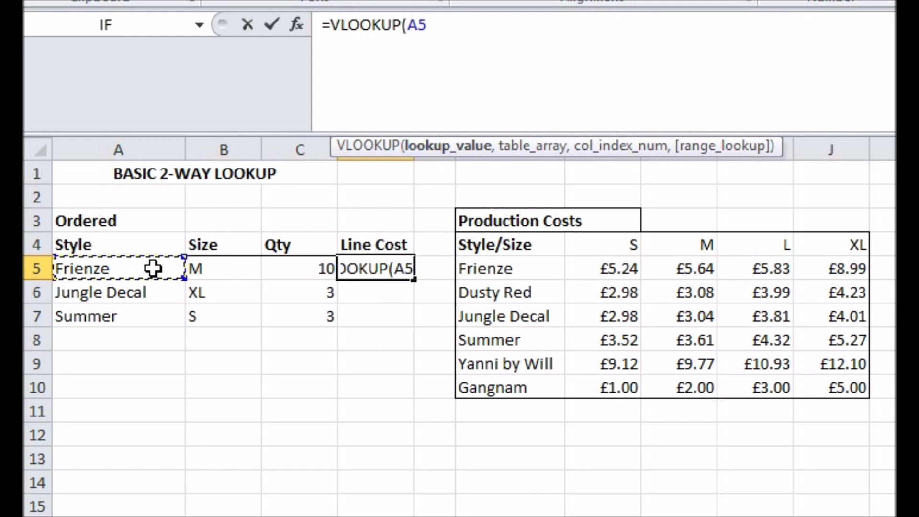
text(,)
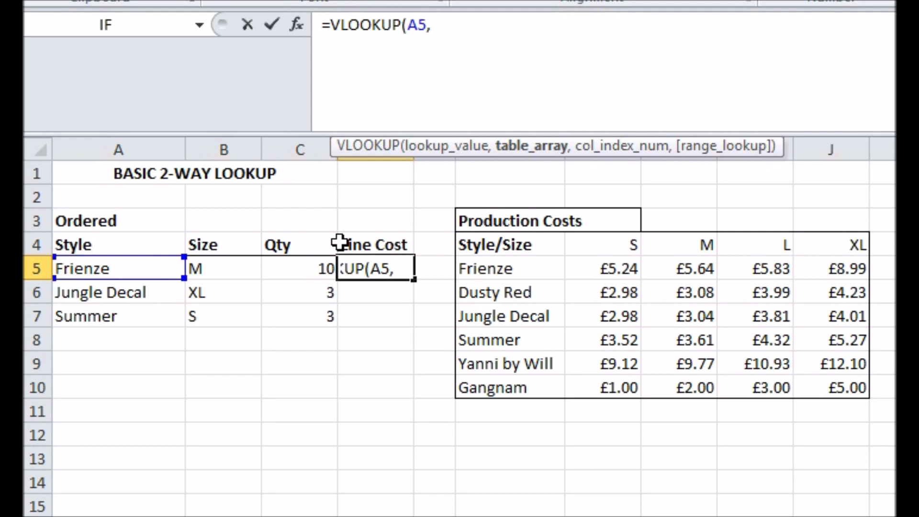
text(Sty)
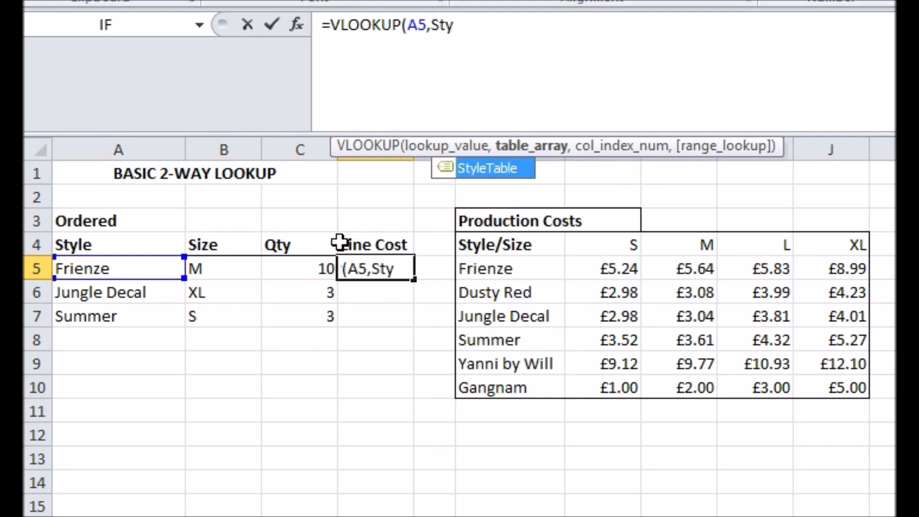
key(Tab)
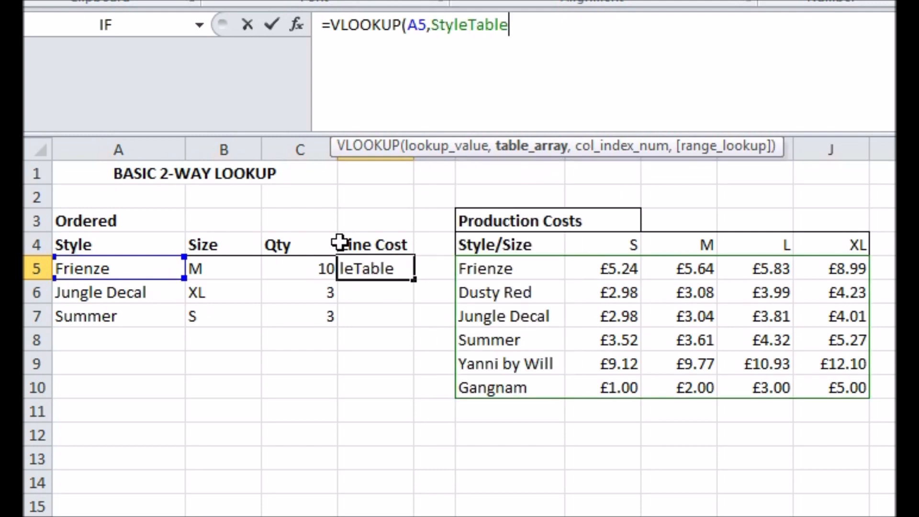
text(,)
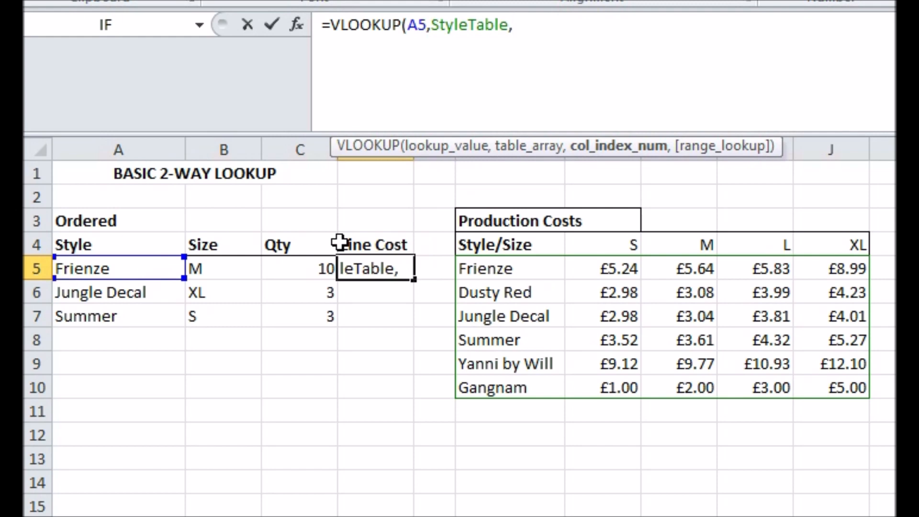
text(MATCH()
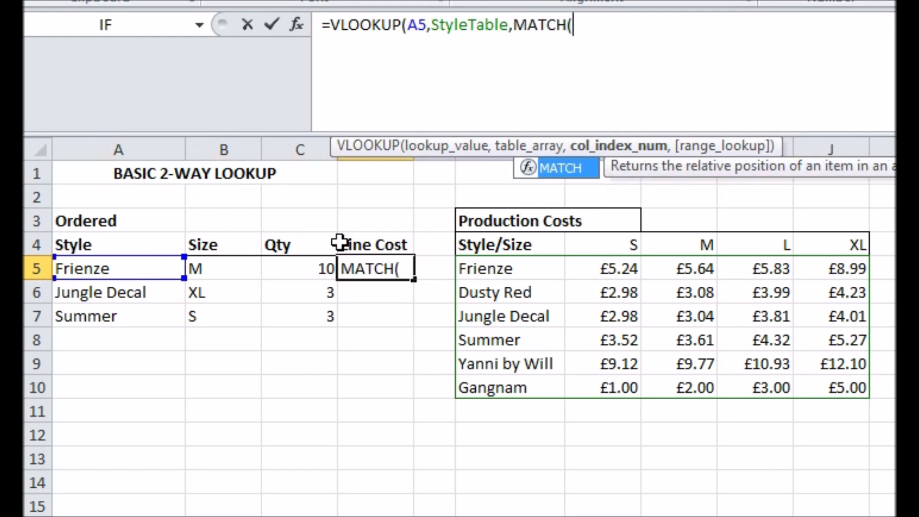
Nest an exact-match MATCH of B5 against SizeRow as the column index of the VLOOKUP in D5.
click(197, 271)
text(,S)
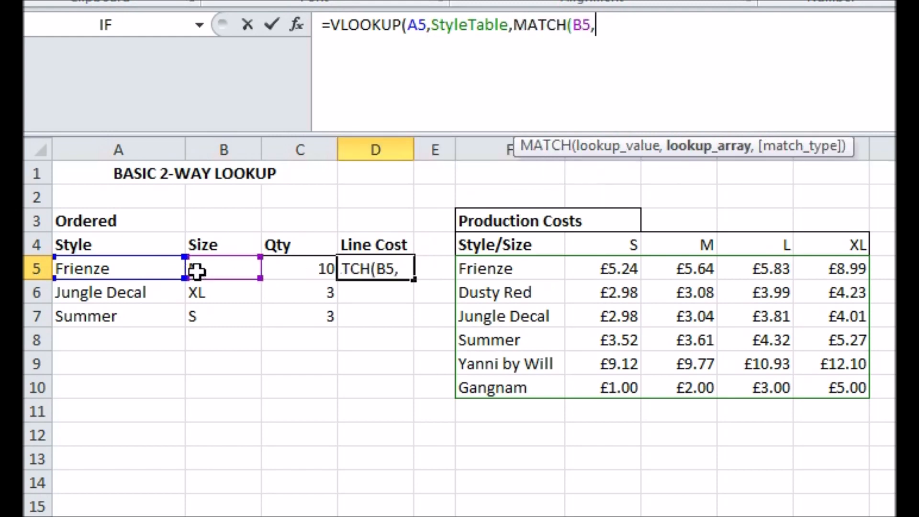
text(izeRow,)
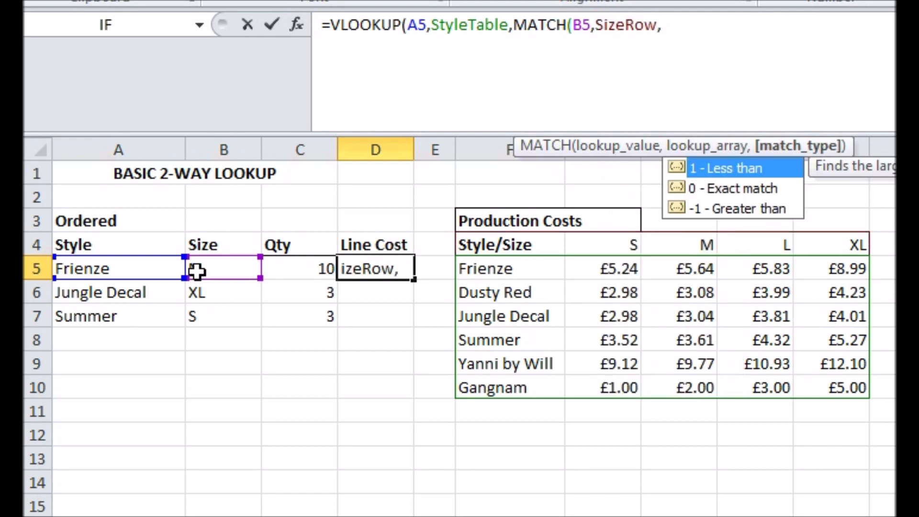
text(0)
text())
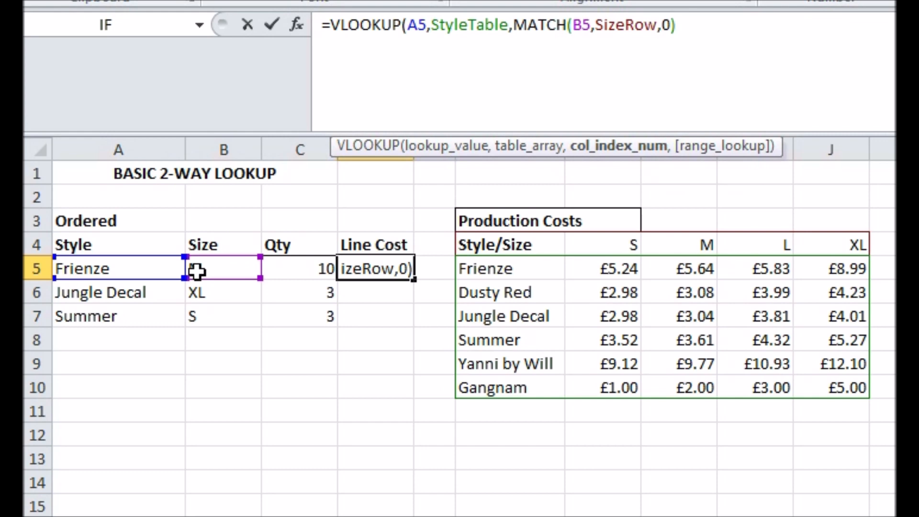
Complete the D5 VLOOKUP with FALSE for an exact match and multiply it by the quantity in C5.
text(,)
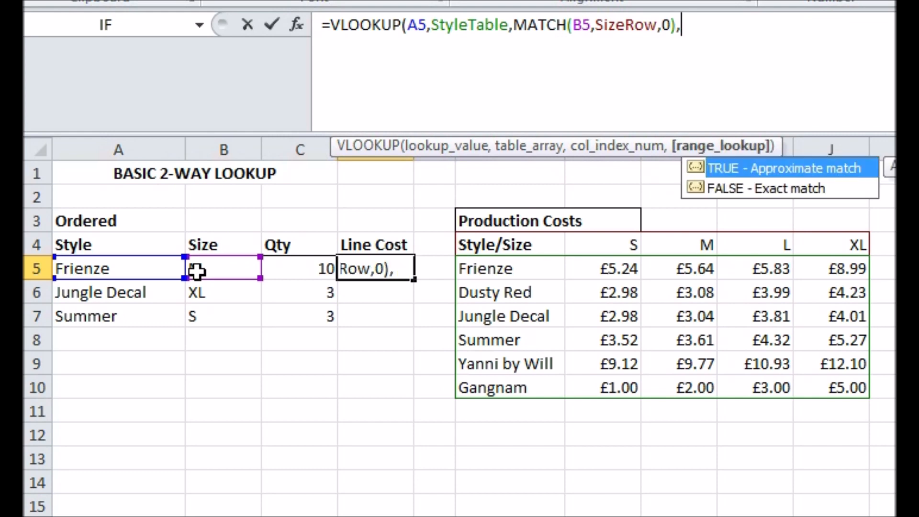
text(FAL)
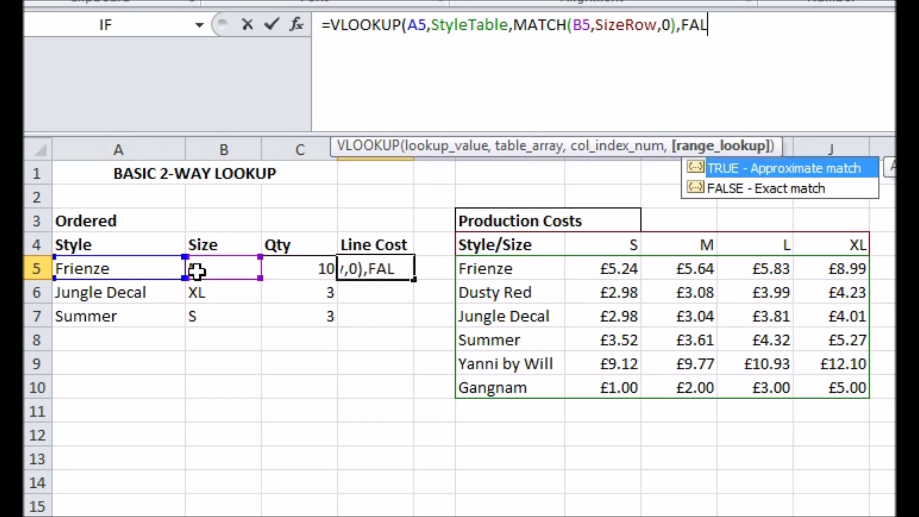
text(SE)*)
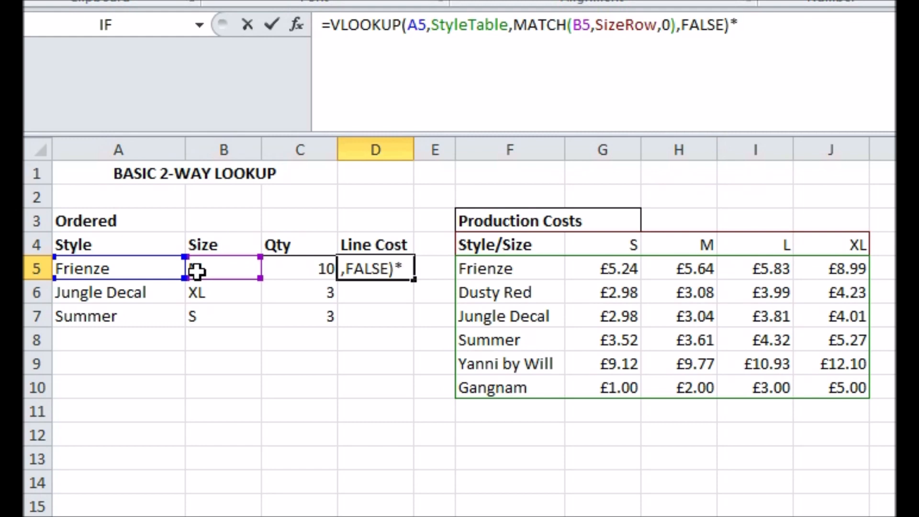
click(311, 271)
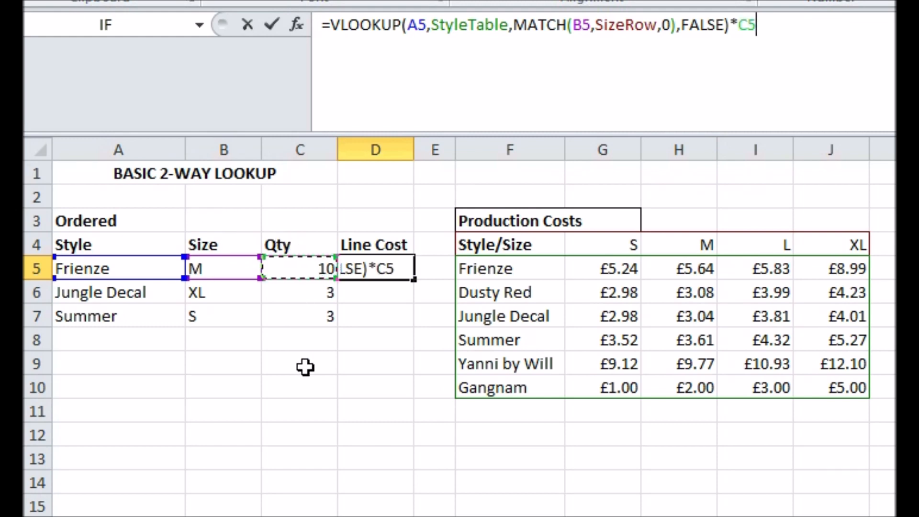
key(Return)
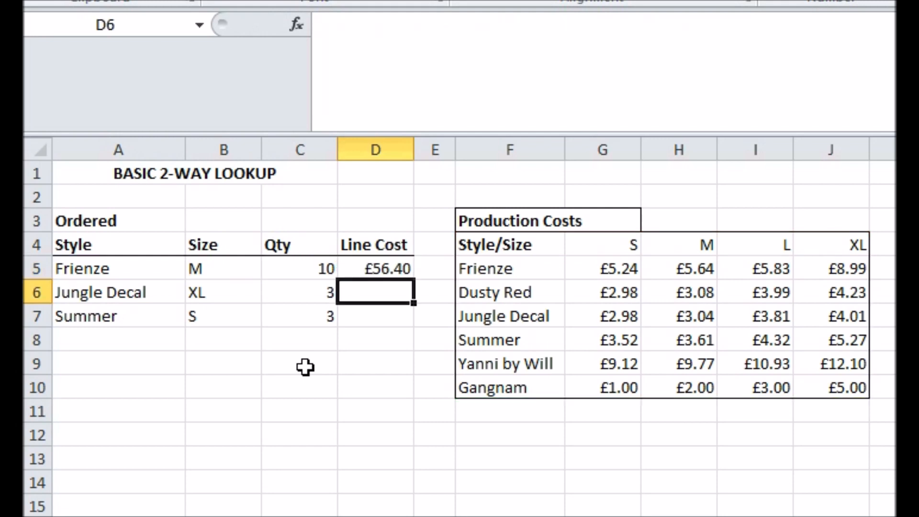
Fill the Line Cost formula from D5 down through D7.
click(363, 269)
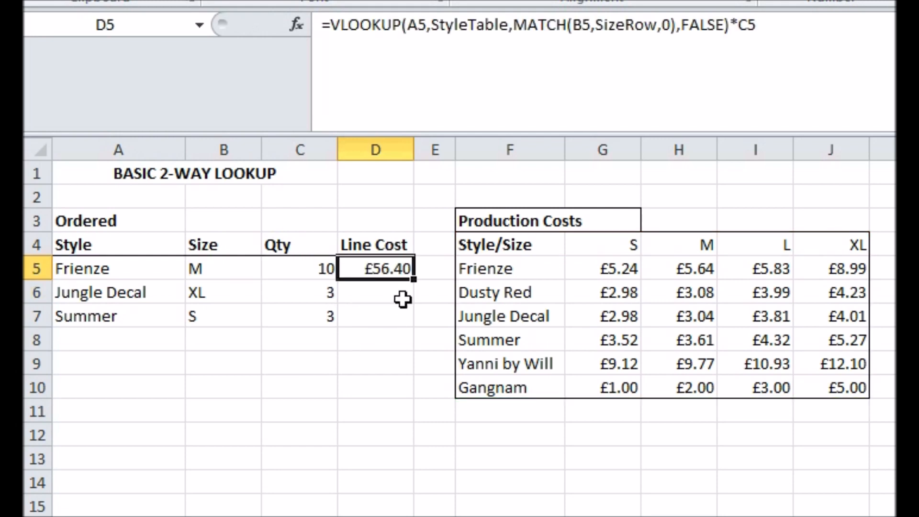
drag(417, 280, 414, 321)
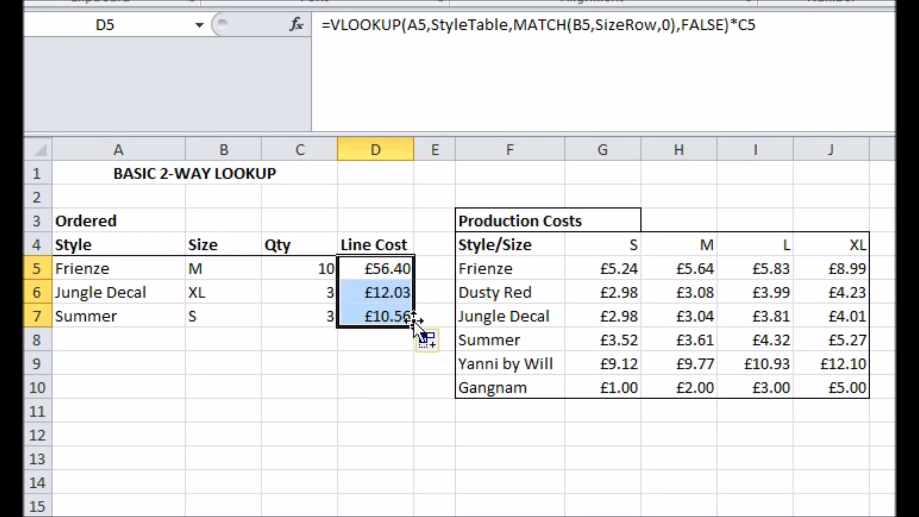
click(286, 344)
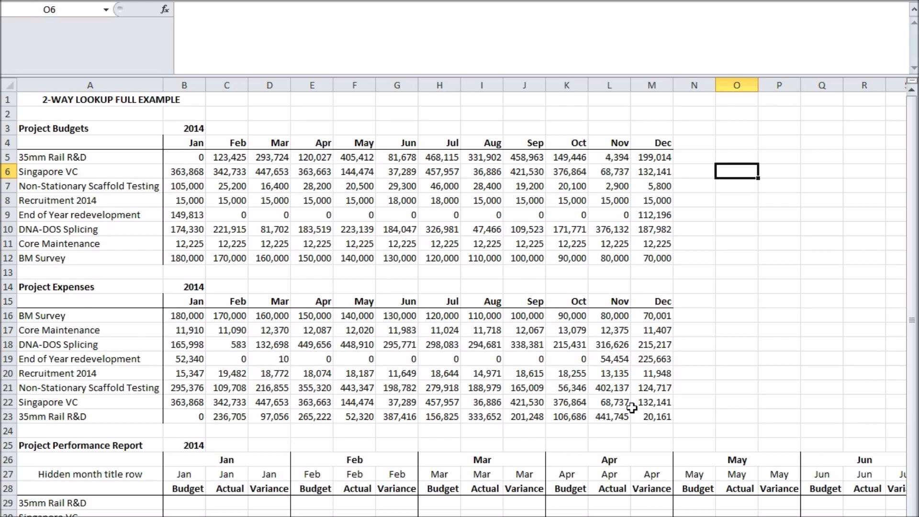
Name the Project Budgets range A5:M12 BudgetTable in the full two-way lookup example.
click(740, 257)
scroll(733, 283, down, 4)
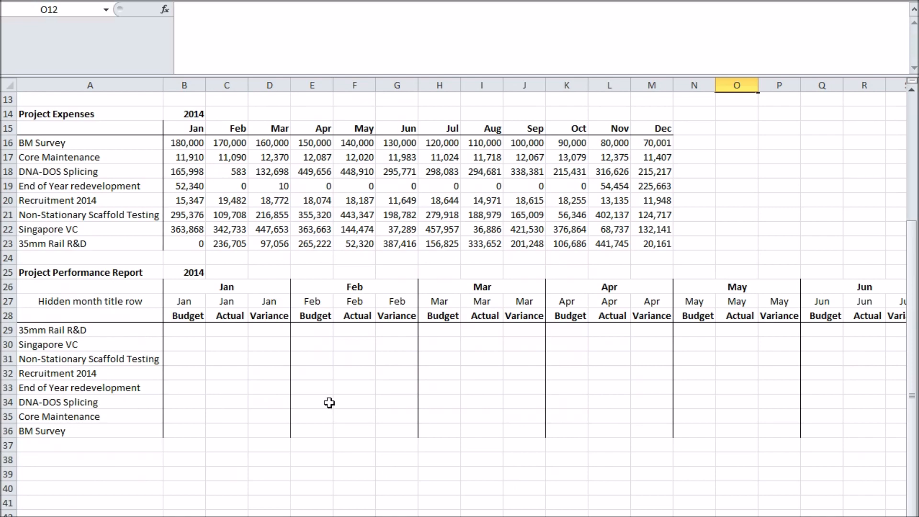
scroll(329, 403, up, 4)
drag(98, 158, 641, 259)
click(79, 7)
text(Budget)
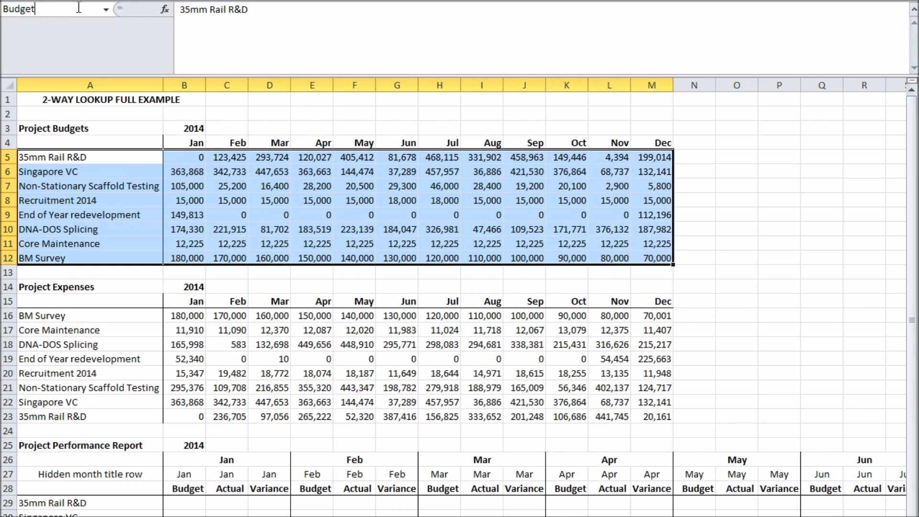
text(Table)
key(Return)
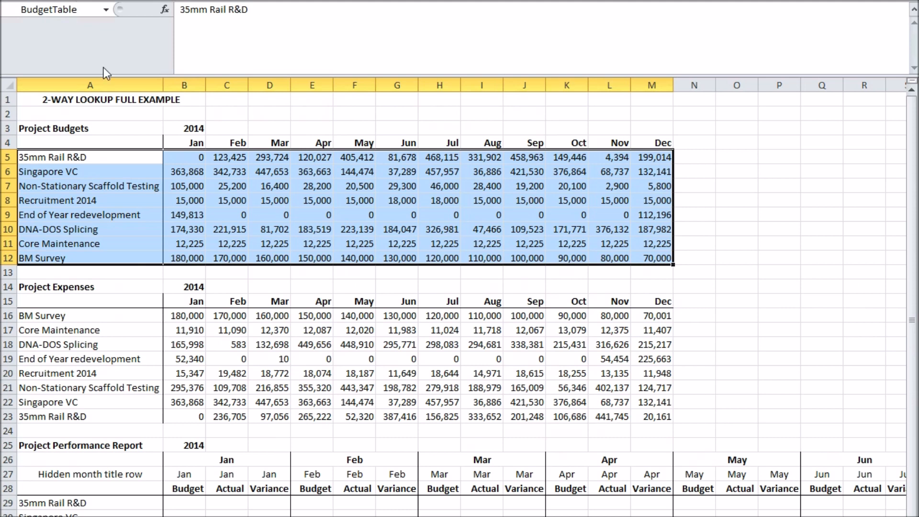
Name the Project Expenses range A16:M23 ActualTable.
drag(106, 315, 644, 415)
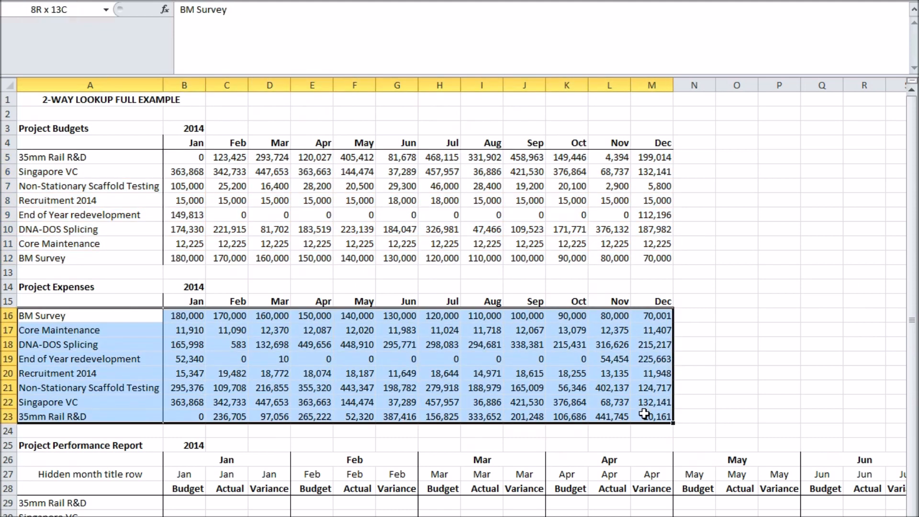
click(79, 9)
text(A)
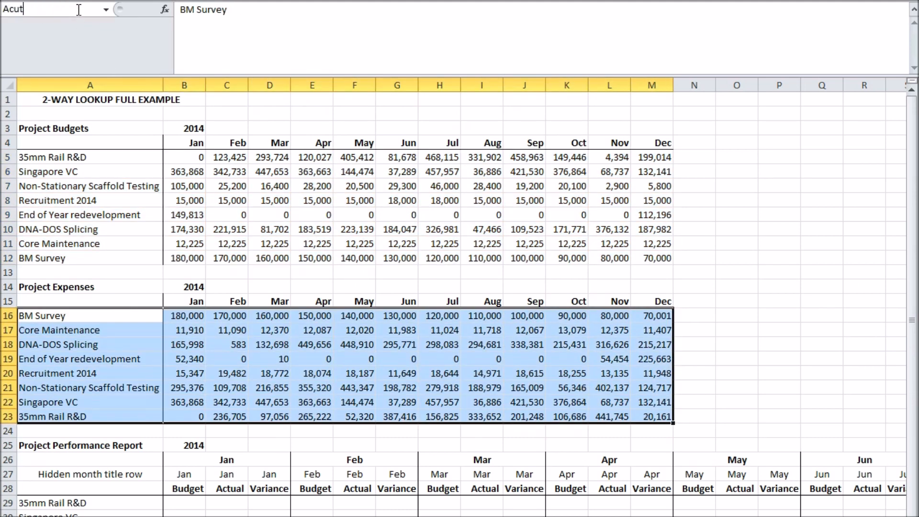
text(ctualTable)
key(Return)
Name the Project Budgets month header row A4:M4 MonthRow.
drag(91, 142, 637, 151)
click(64, 10)
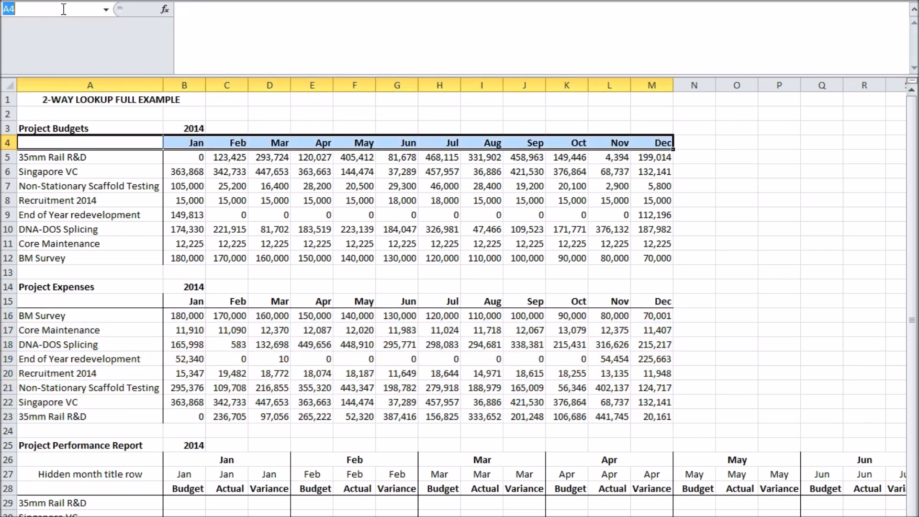
text(MonthRow)
key(Return)
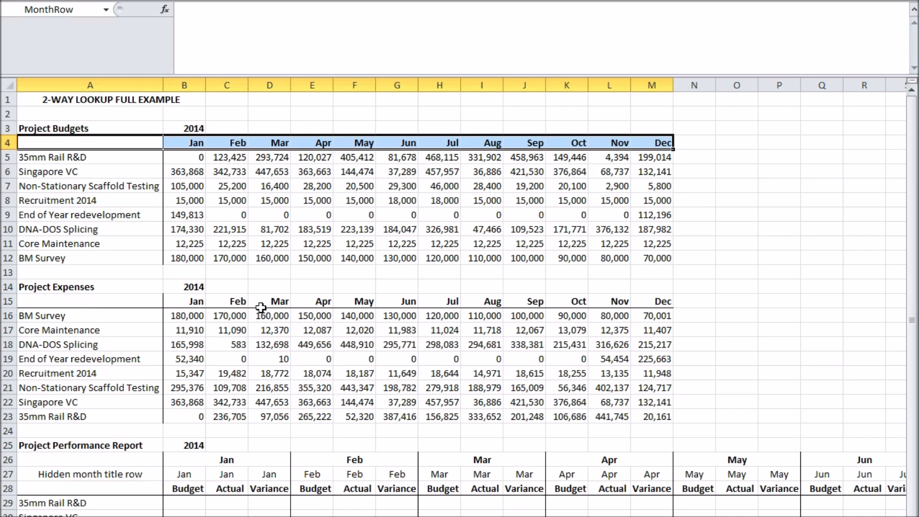
click(690, 273)
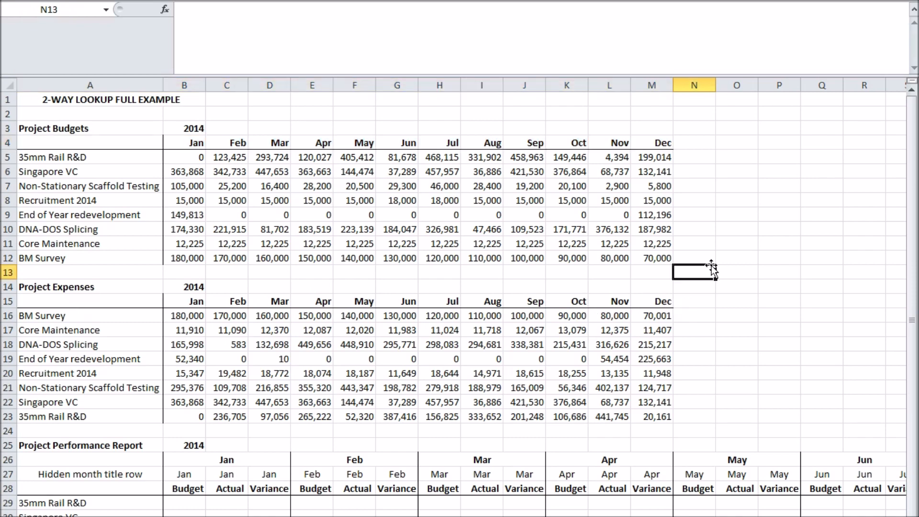
Examine the January Budget, Actual and Variance columns of the Project Performance Report.
scroll(689, 268, down, 6)
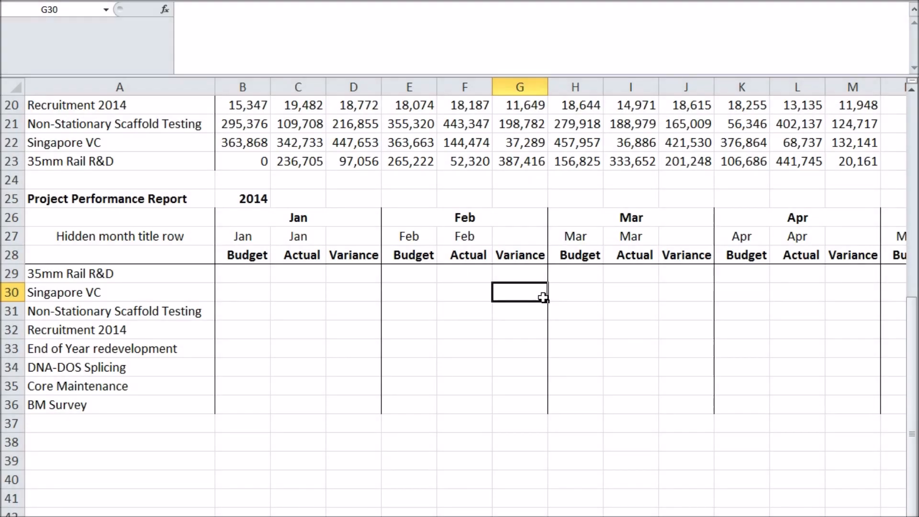
click(244, 258)
click(306, 257)
drag(248, 277, 248, 390)
click(312, 283)
drag(312, 284, 310, 403)
click(329, 404)
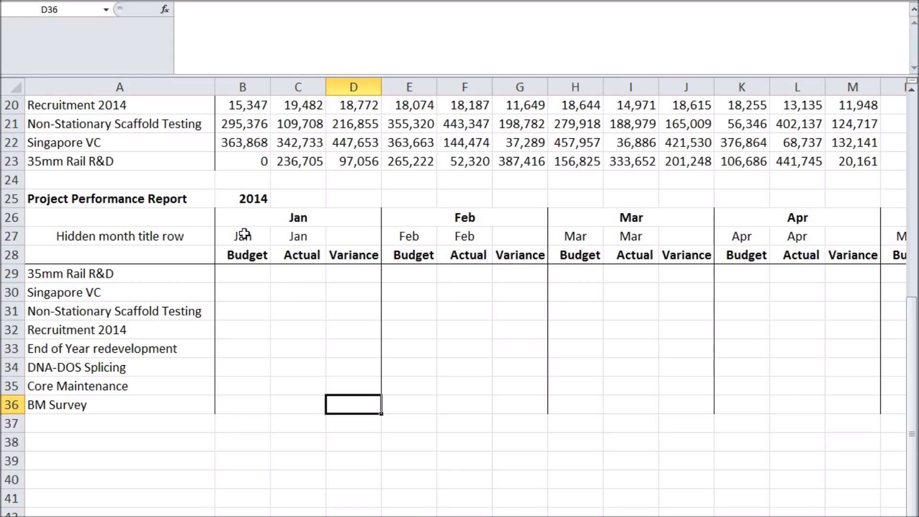
Hide month title row 27 of the Project Performance Report.
click(9, 237)
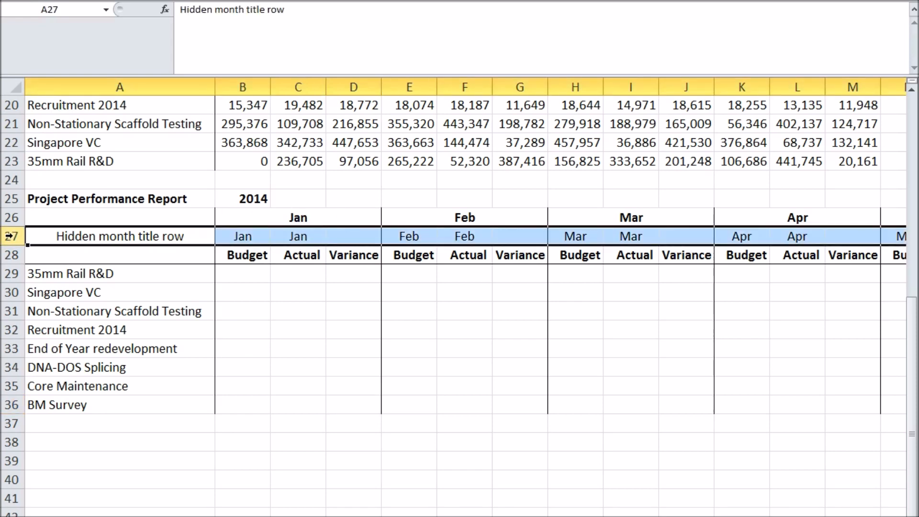
right_click(8, 236)
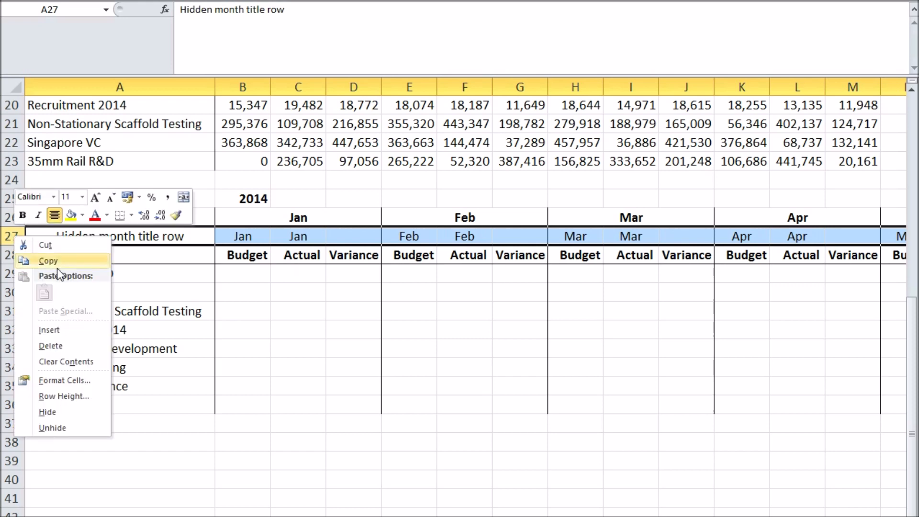
click(35, 412)
click(259, 272)
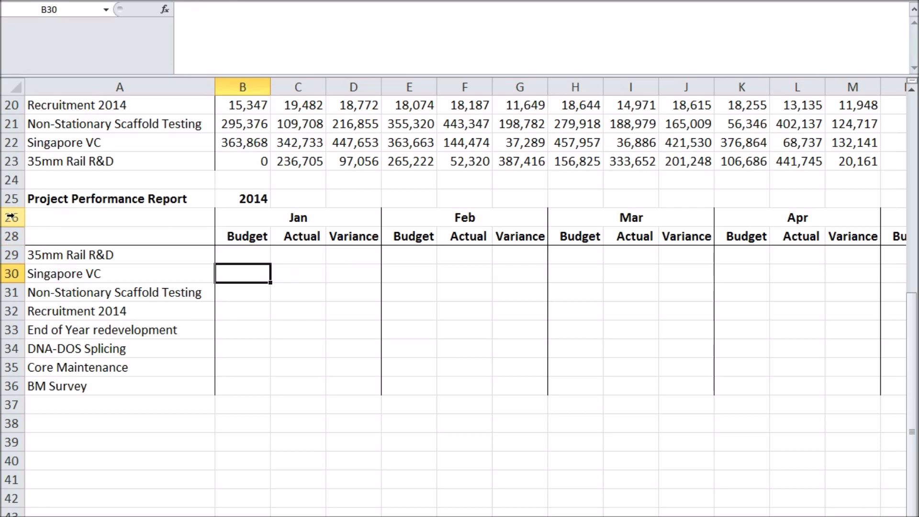
Unhide row 27 between rows 26 and 28 of the Project Performance Report.
drag(16, 240, 16, 243)
shift+click(15, 238)
right_click(15, 238)
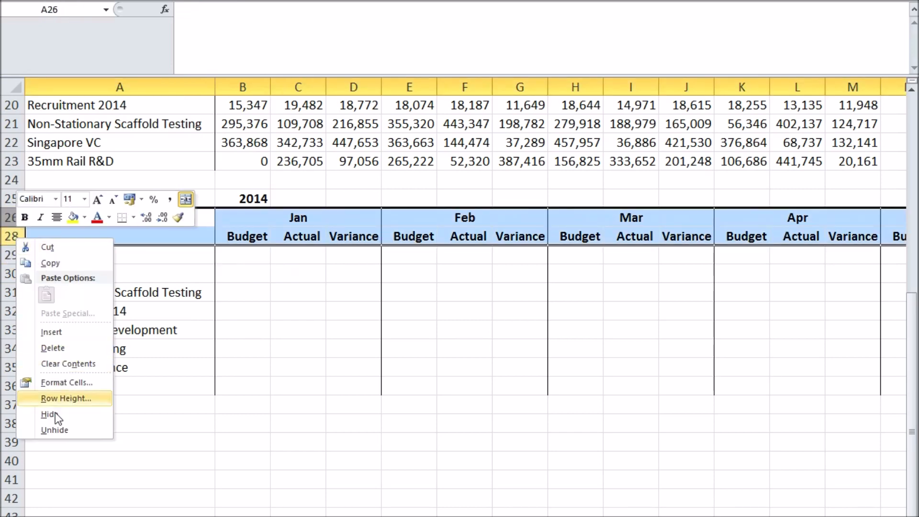
click(62, 428)
click(277, 289)
Begin a VLOOKUP formula in the January Budget cell B29 with $A29 as lookup value and BudgetTable as table array.
scroll(259, 311, up, 1)
click(247, 331)
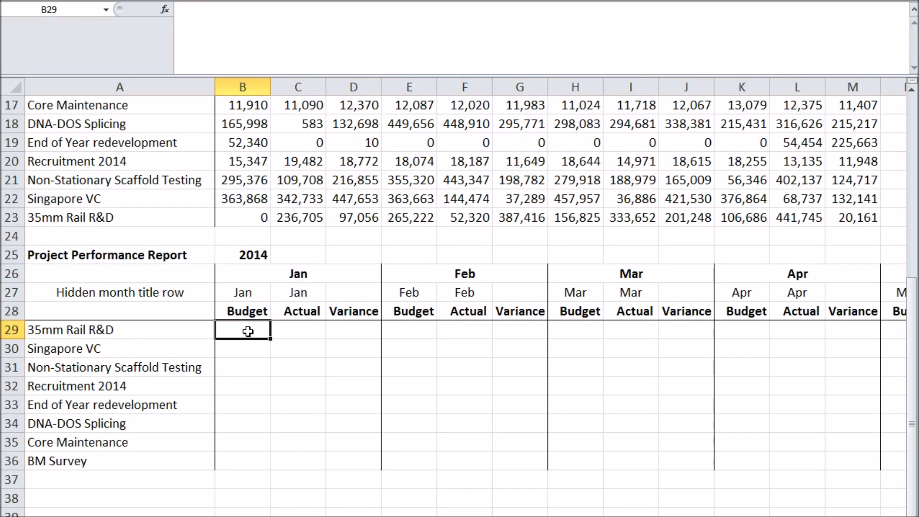
text(=VLOOKUP()
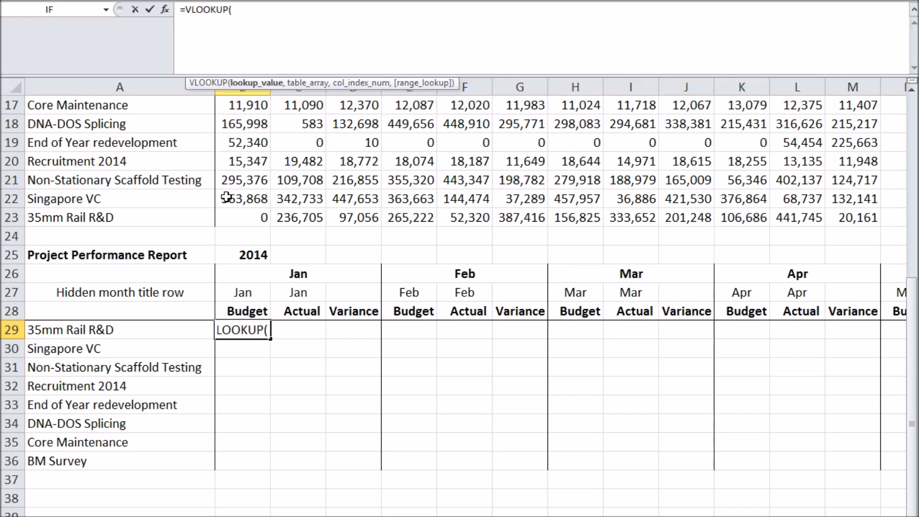
click(130, 331)
click(235, 14)
text($A29)
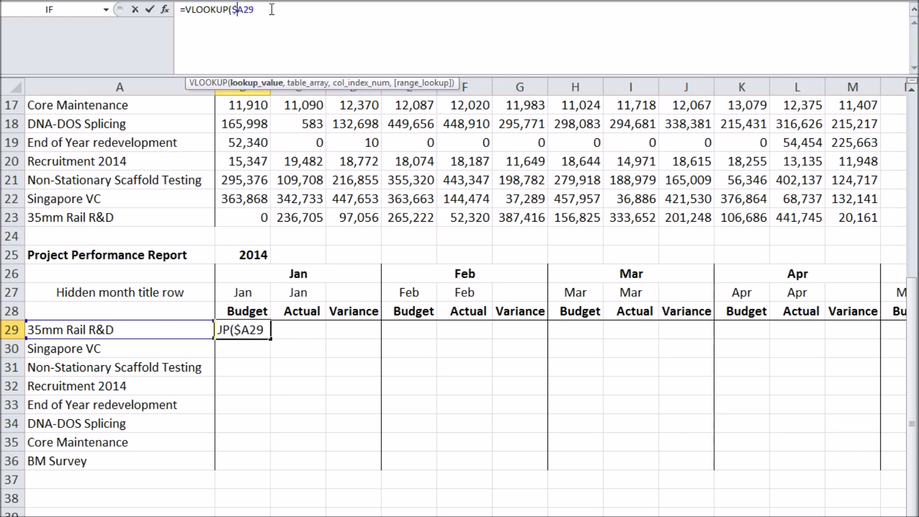
text(,Budget)
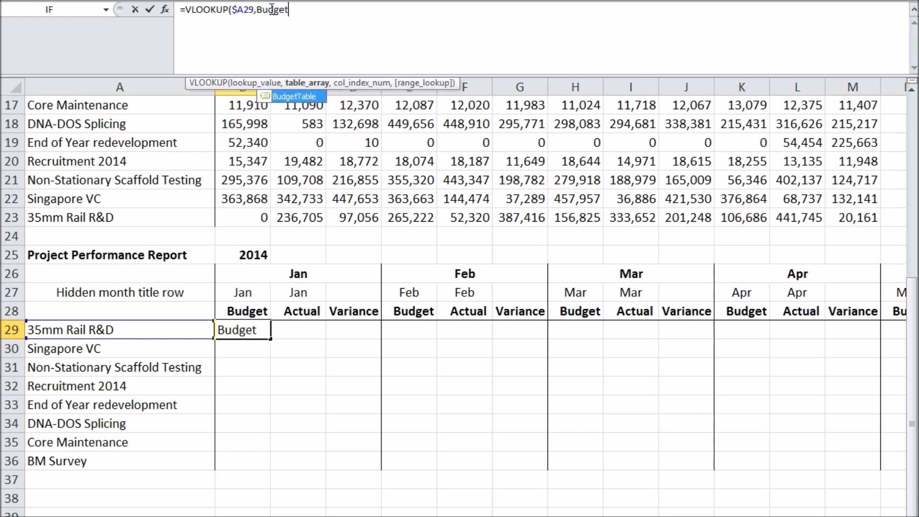
key(Tab)
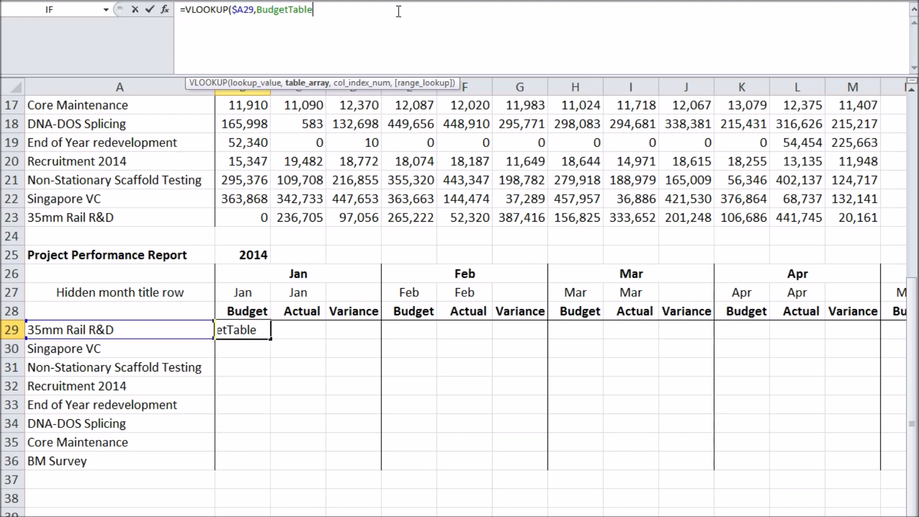
Add a nested MATCH to the B29 formula as column index, with row-locked B$27 as its lookup value.
text(,MATCH()
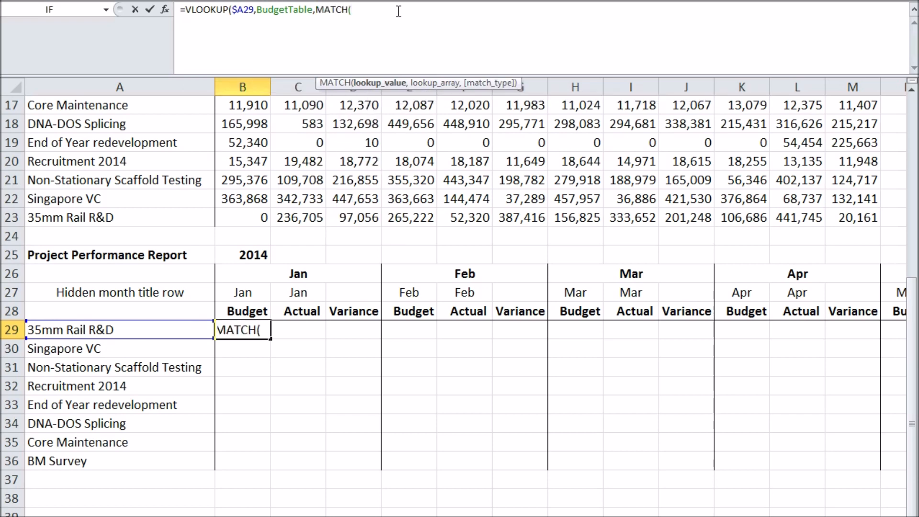
click(242, 292)
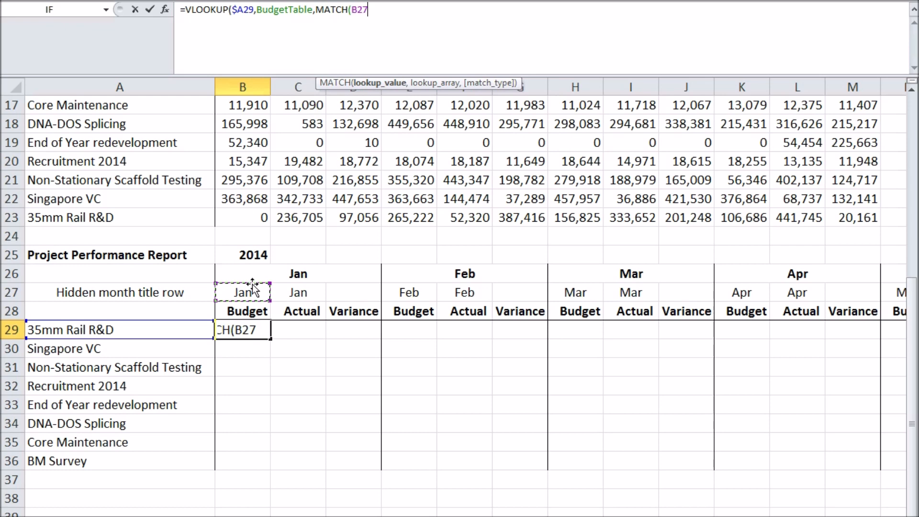
click(359, 10)
text($)
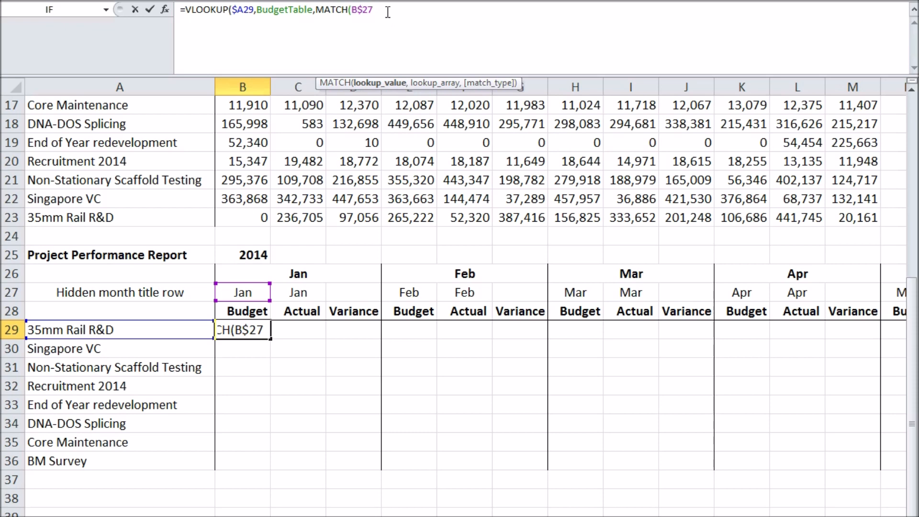
text(,)
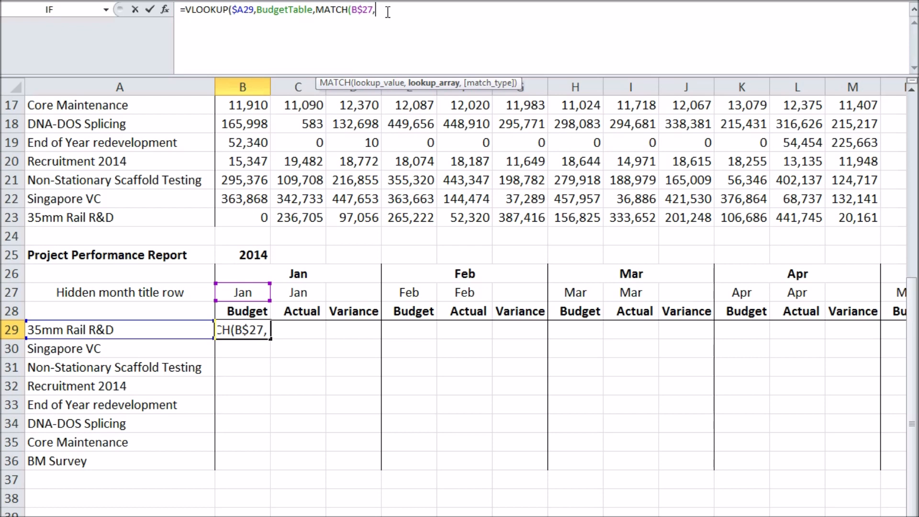
text(Mon)
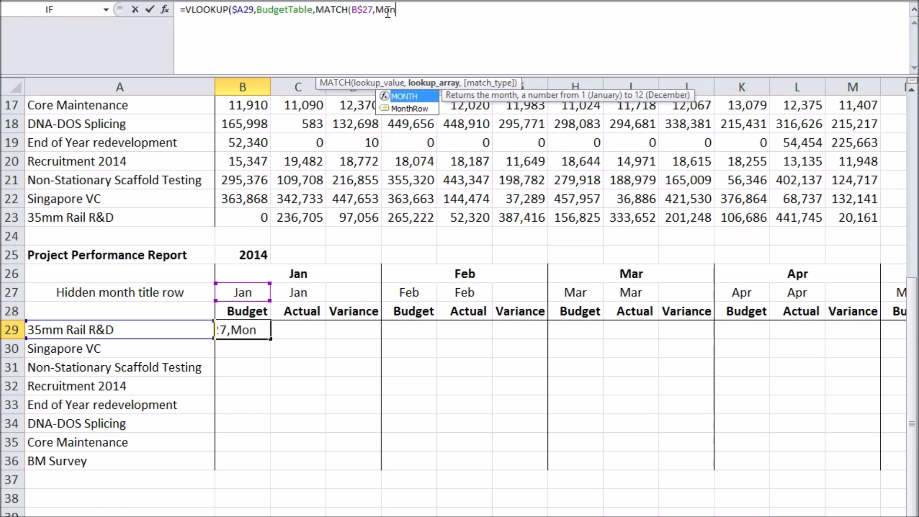
Complete the B29 formula with MonthRow, match type 0 and FALSE, and fill it down to B36.
key(Down)
key(Tab)
text(,)
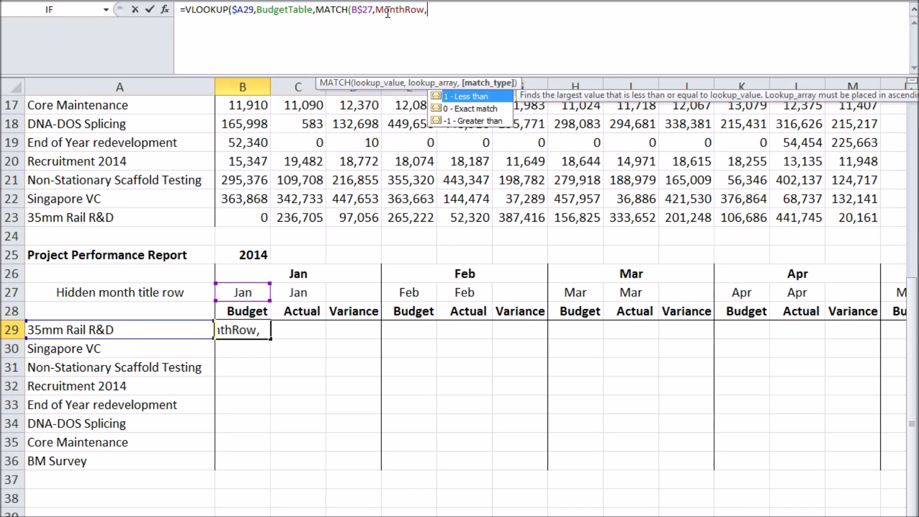
text(0),FALSE)
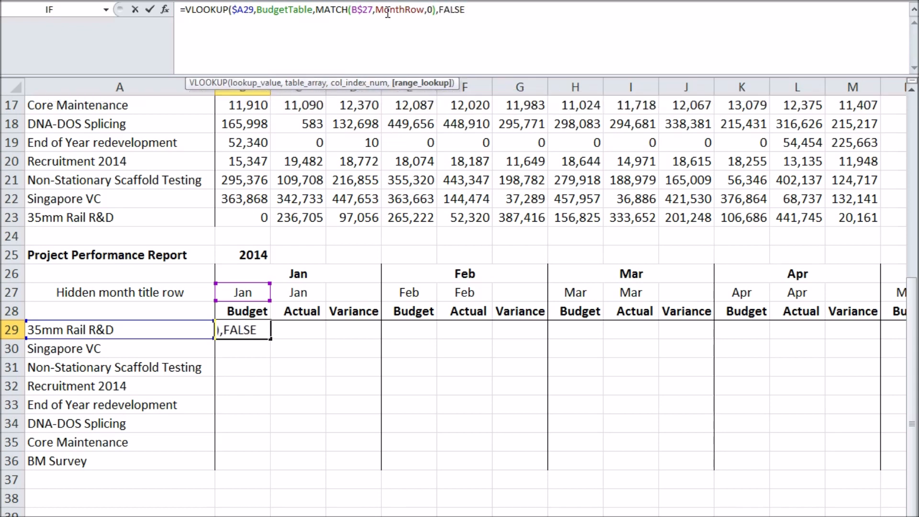
text())
key(Return)
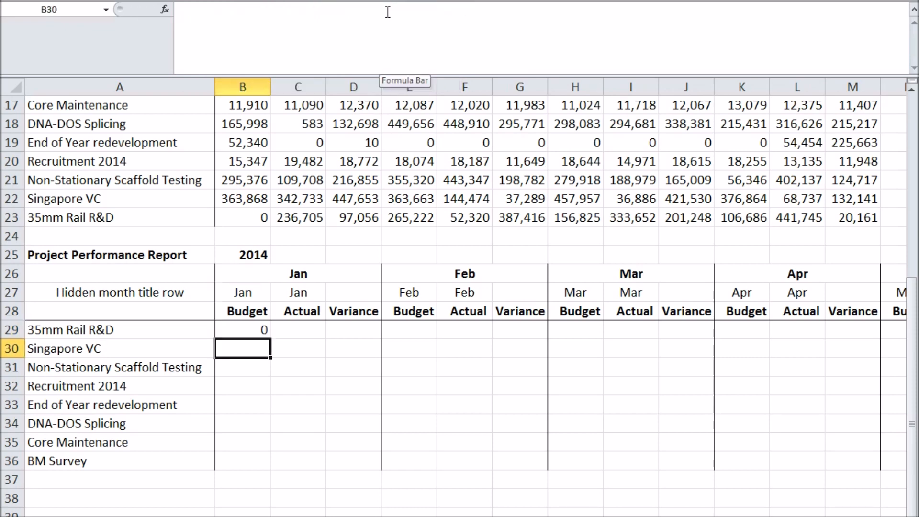
click(241, 326)
drag(271, 340, 269, 474)
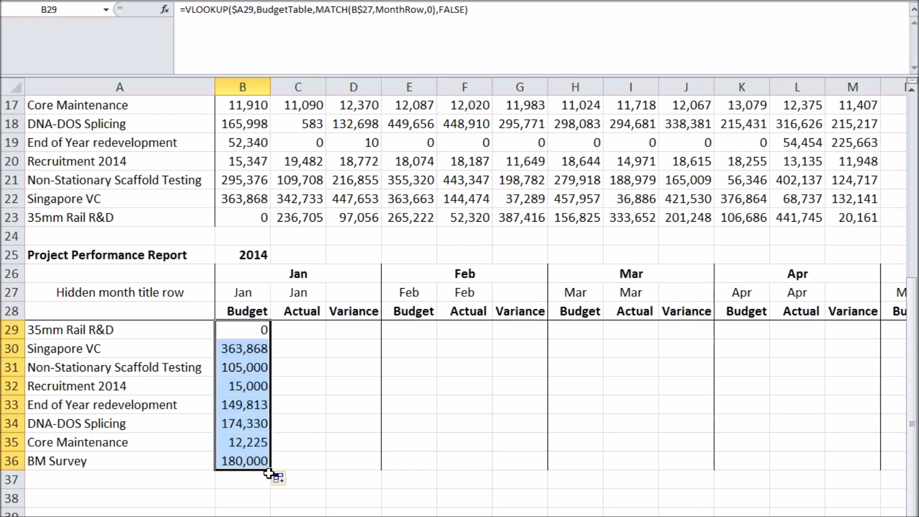
Copy the January Budget formula from B29 into the Actual cell C29 and change its table array to ActualTable.
click(259, 335)
key(ctrl+c)
key(Right)
key(ctrl+v)
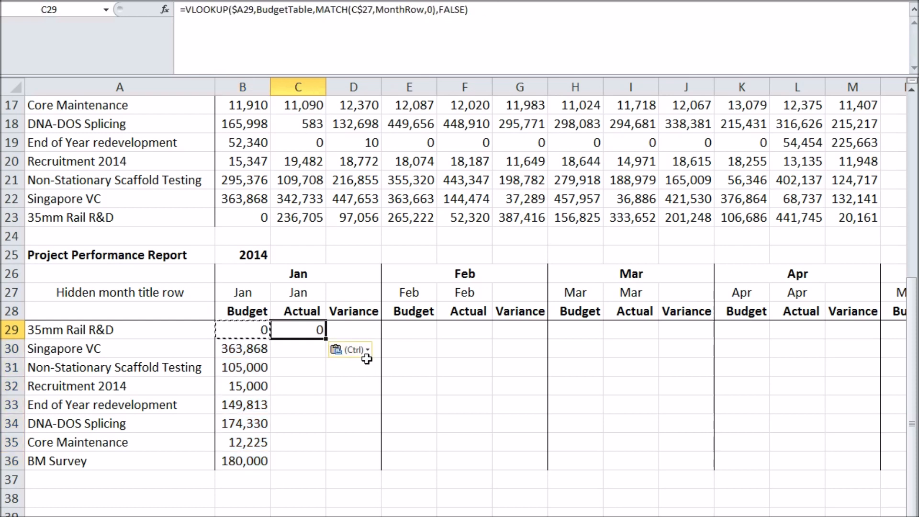
drag(256, 9, 287, 10)
text(Actual)
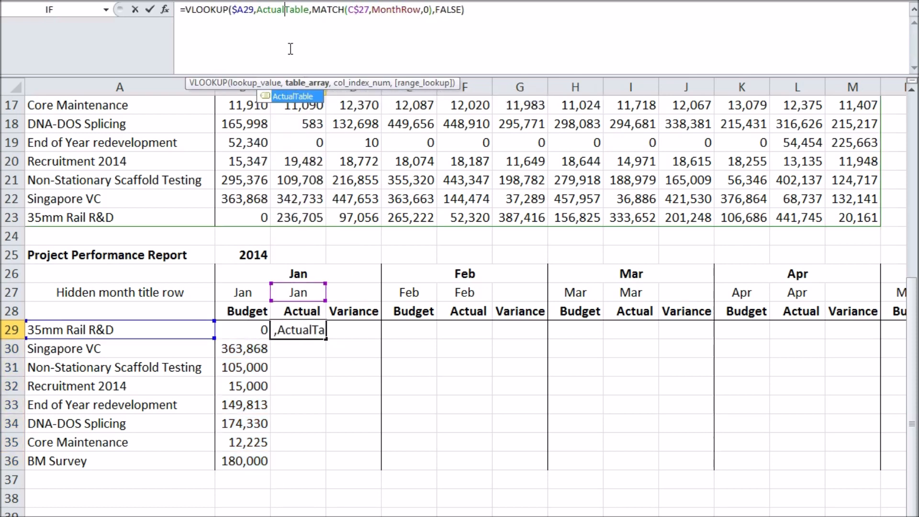
key(End)
key(Return)
Fill the January Actual formula from C29 down to C36.
click(320, 331)
drag(327, 338, 331, 472)
key(Right)
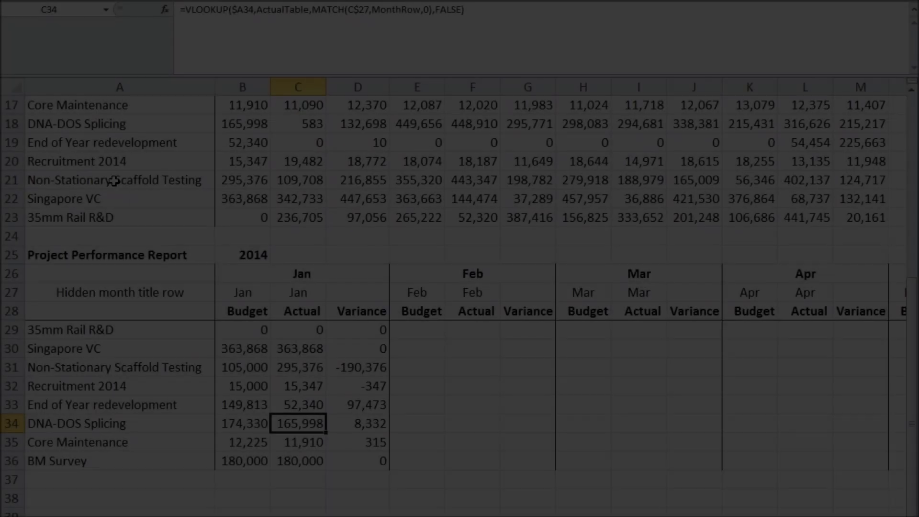
Clear the Non-Stationary Scaffold Testing name from Project Expenses cell A21 and undo the deletion.
click(113, 181)
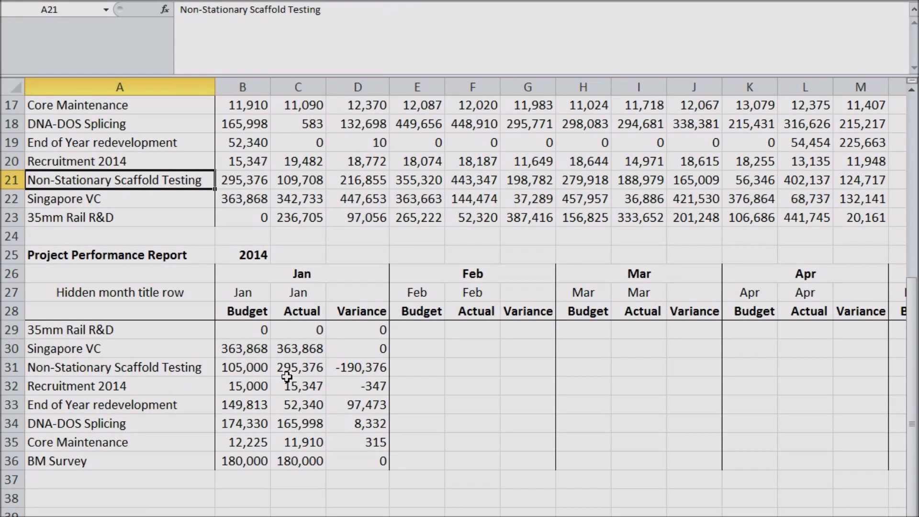
key(Delete)
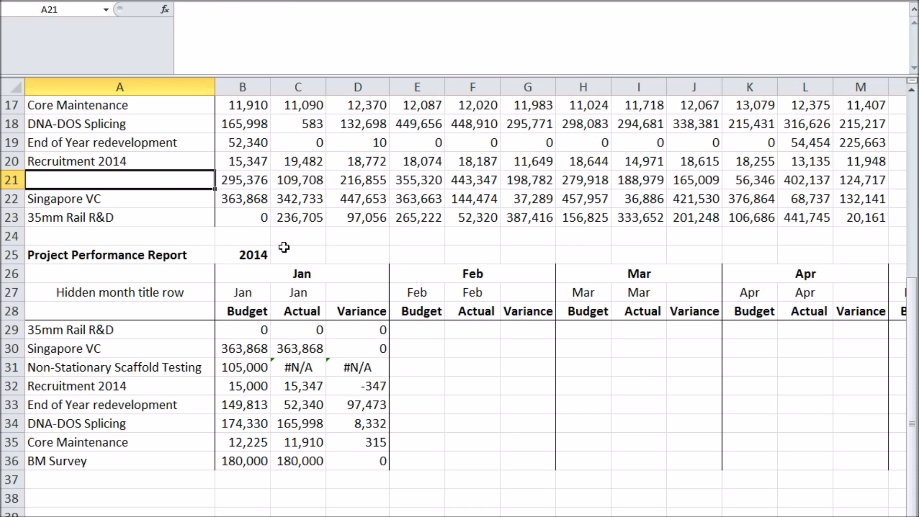
key(ctrl+z)
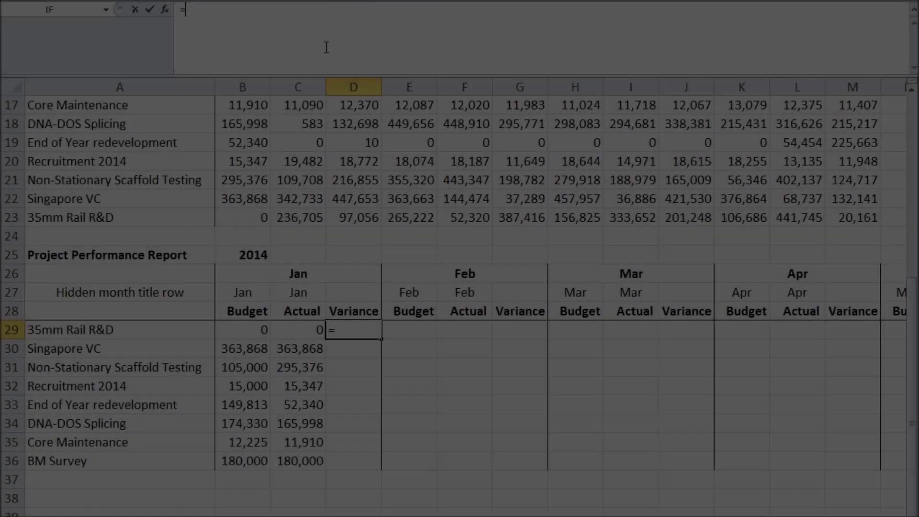
Enter =B29-C29 as the January Variance formula in cell D29.
click(253, 330)
text(-)
click(290, 335)
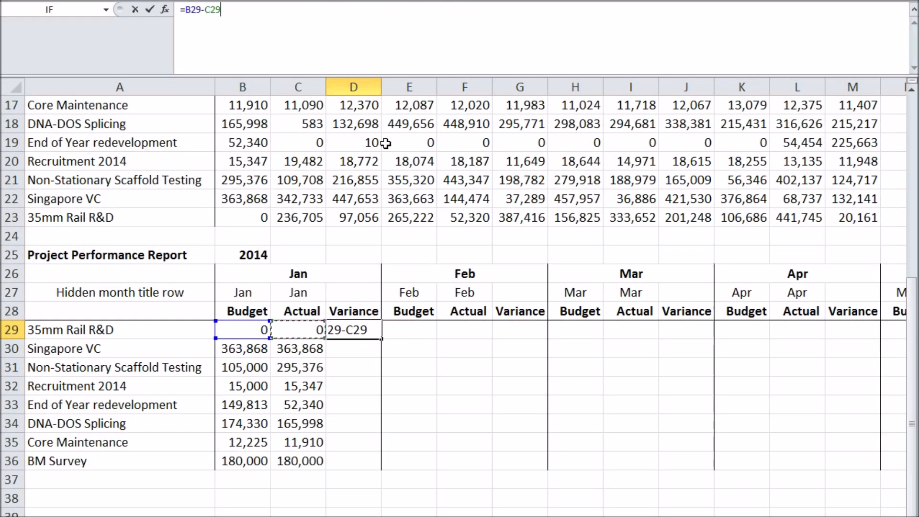
key(Return)
Fill the January Variance formula down to D36 and autofit the width of column D.
click(366, 330)
drag(382, 339, 378, 461)
double_click(382, 82)
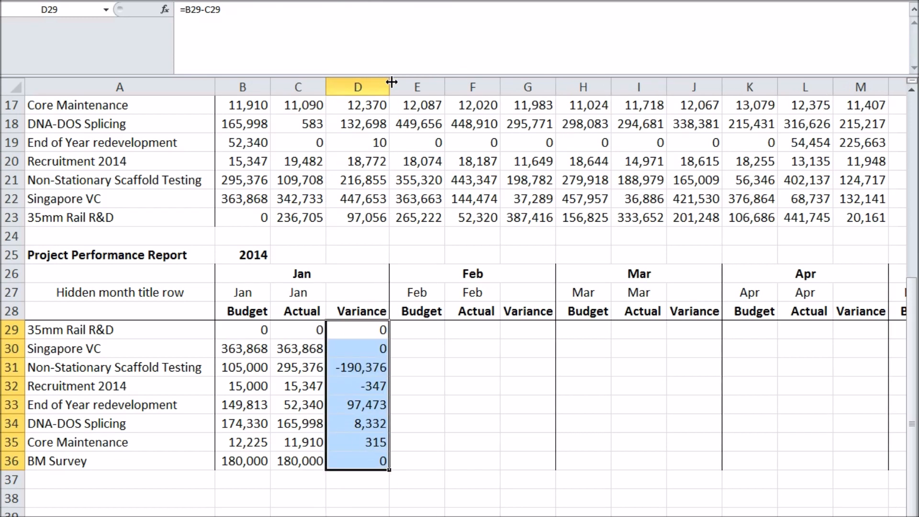
Copy the January formulas in B29:D36 into the February and March blocks and autofit column G.
drag(269, 330, 378, 461)
key(ctrl+c)
click(415, 329)
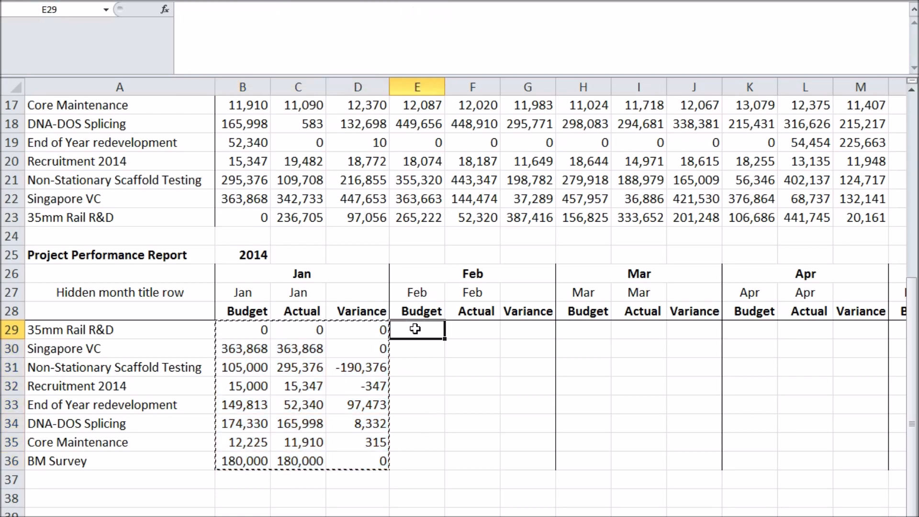
key(ctrl+v)
click(583, 329)
key(ctrl+v)
double_click(556, 83)
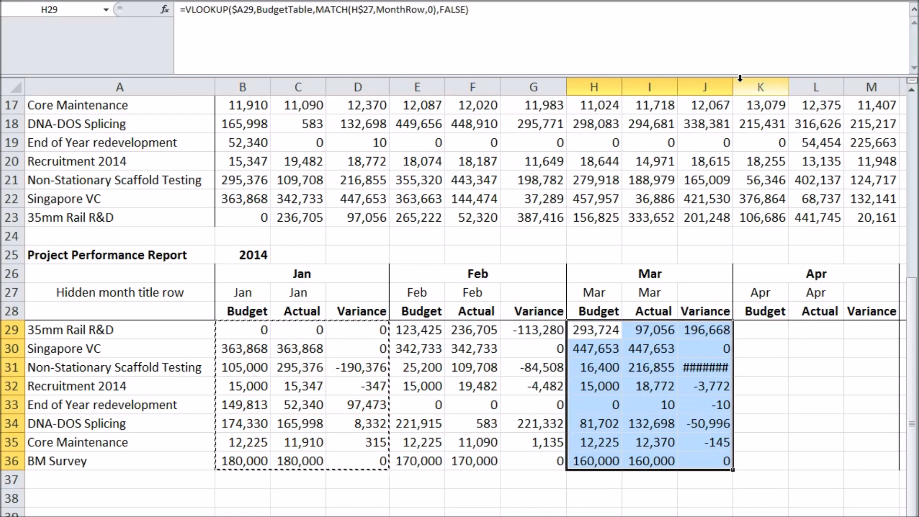
Paste the copied January formulas into the April, May, June, July and August blocks starting in row 29.
click(761, 329)
key(ctrl+v)
scroll(337, 328, right, 8)
click(337, 328)
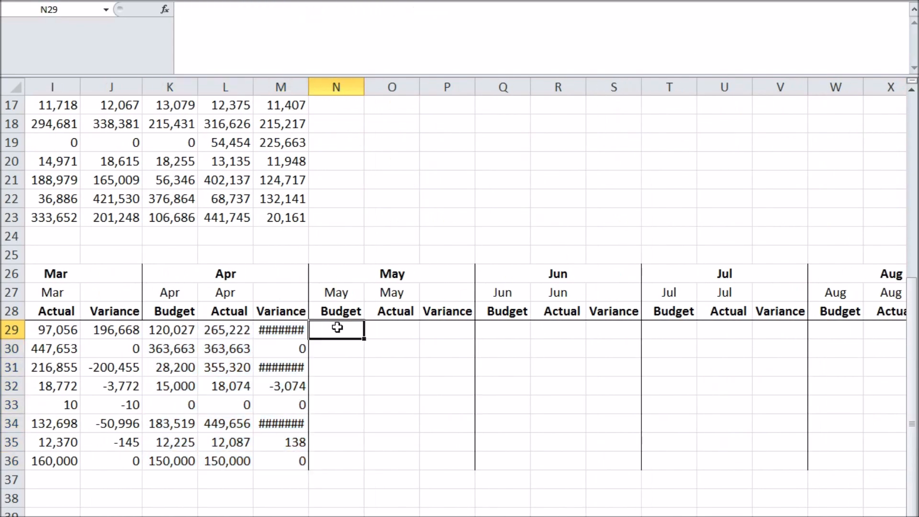
key(ctrl+v)
click(502, 330)
key(ctrl+v)
click(661, 328)
key(ctrl+v)
click(836, 330)
key(ctrl+v)
Paste the copied January formulas into the September, October, November and December blocks starting in row 29.
scroll(703, 498, right, 10)
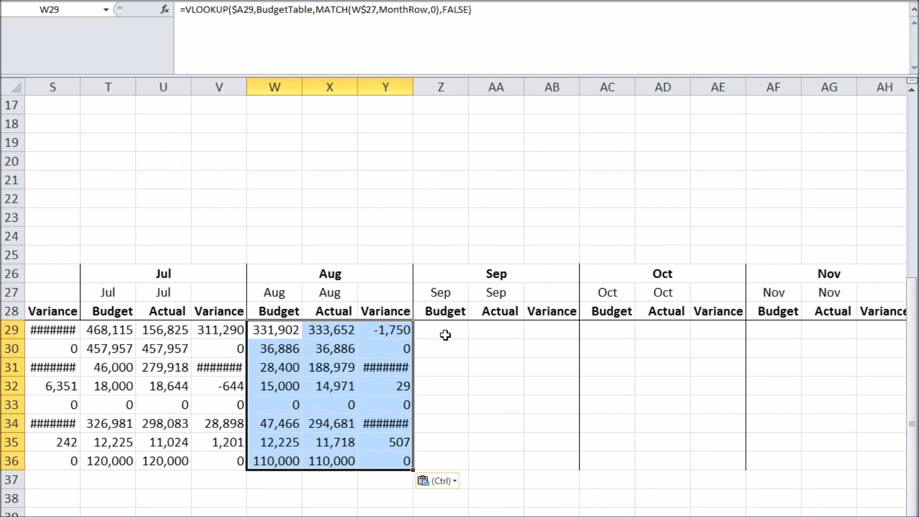
key(ctrl+v)
click(608, 329)
key(ctrl+v)
click(761, 332)
key(ctrl+v)
scroll(766, 335, right, 4)
click(708, 338)
key(ctrl+v)
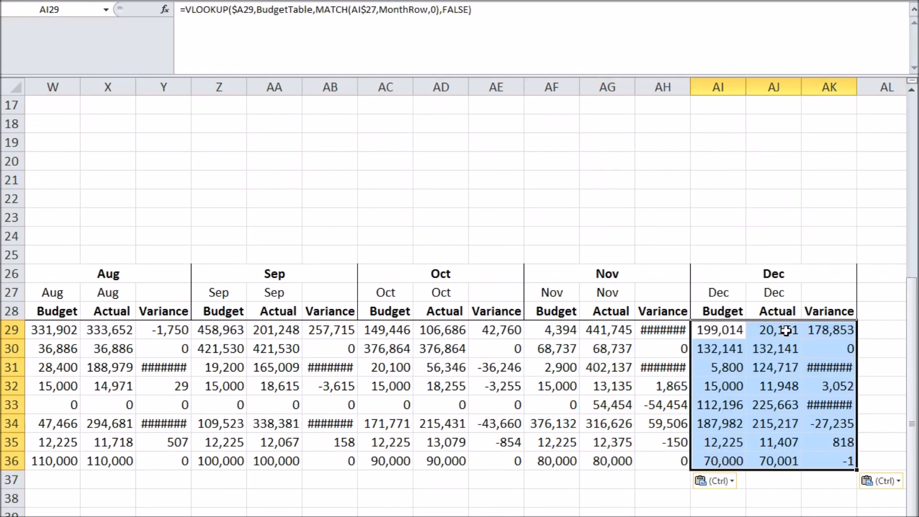
Widen columns B through AK to one equal width that fits the largest variance values.
click(829, 87)
drag(778, 516, 709, 516)
shift+click(262, 86)
drag(270, 87, 279, 88)
click(581, 426)
Hide month title row 27 of the completed Project Performance Report.
scroll(466, 296, right, 5)
scroll(460, 297, right, 6)
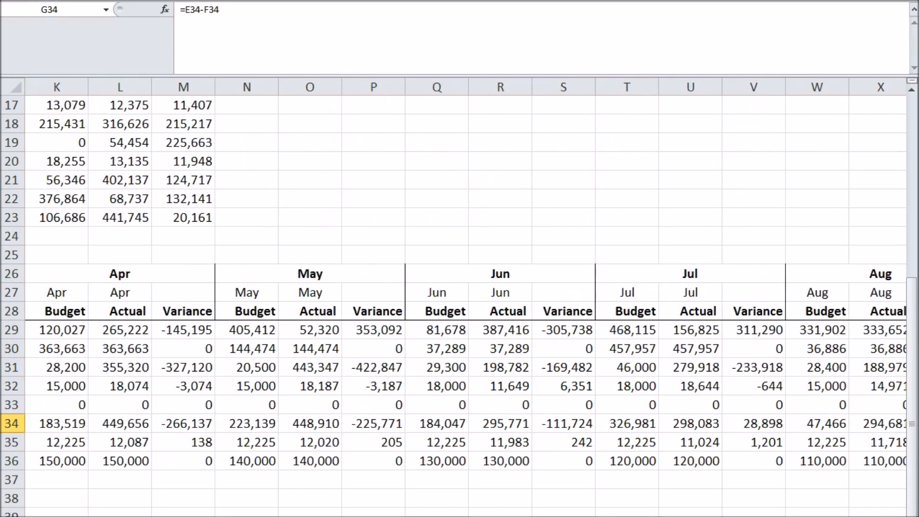
scroll(180, 211, right, 1)
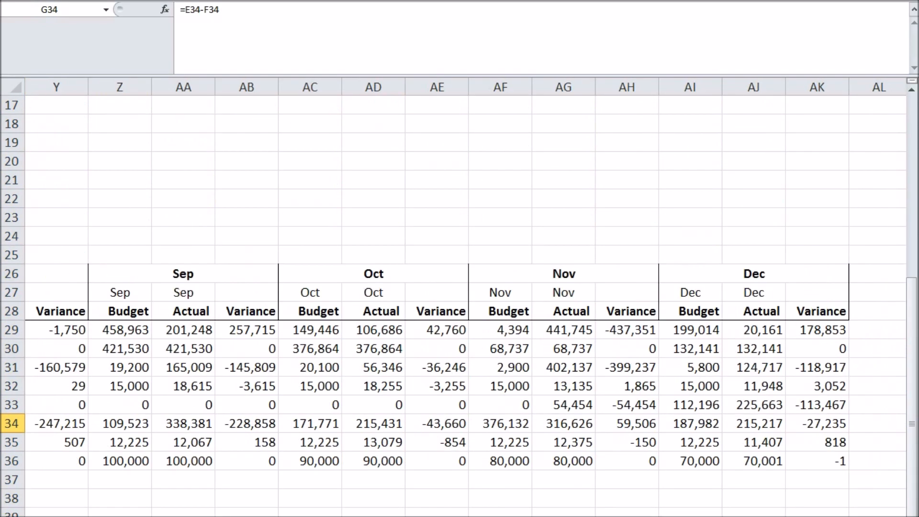
scroll(180, 211, left, 10)
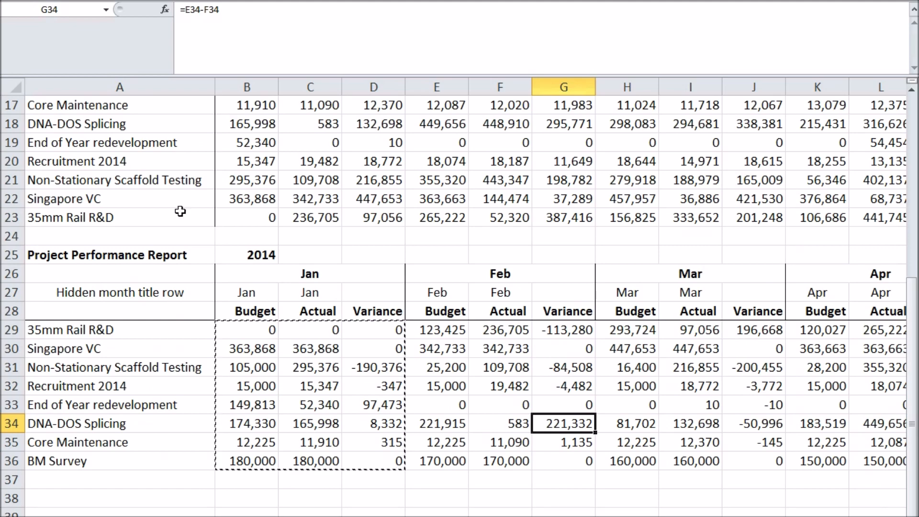
right_click(12, 292)
click(85, 467)
Review the Project Budgets and Project Expenses tables alongside the report, and clear the copy selection.
click(363, 349)
scroll(357, 335, up, 5)
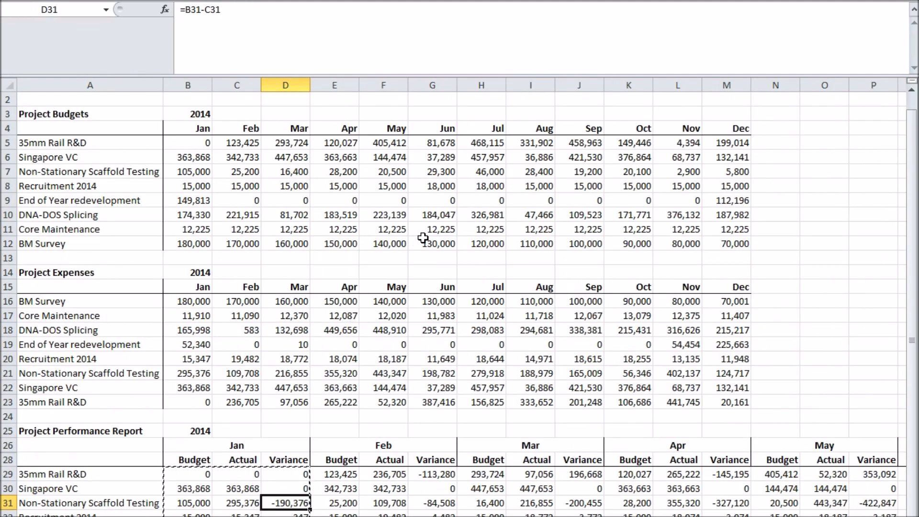
scroll(422, 238, down, 4)
key(Escape)
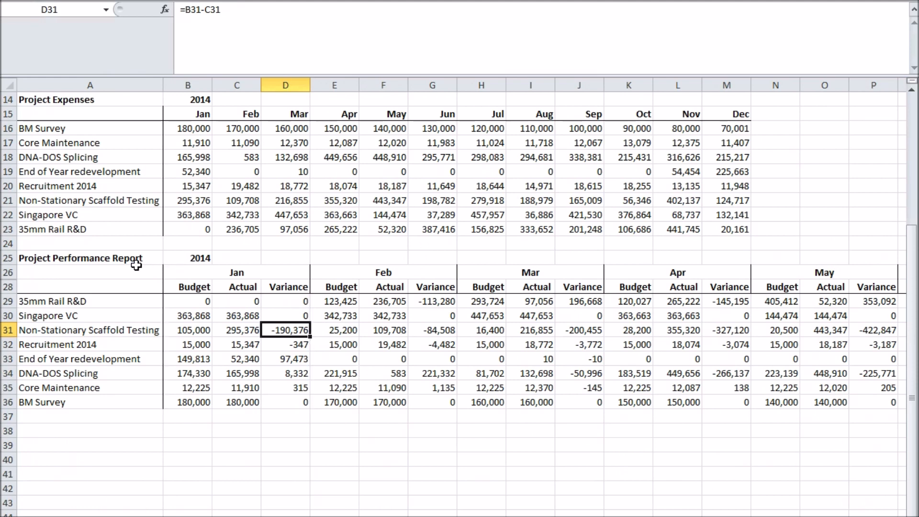
click(79, 260)
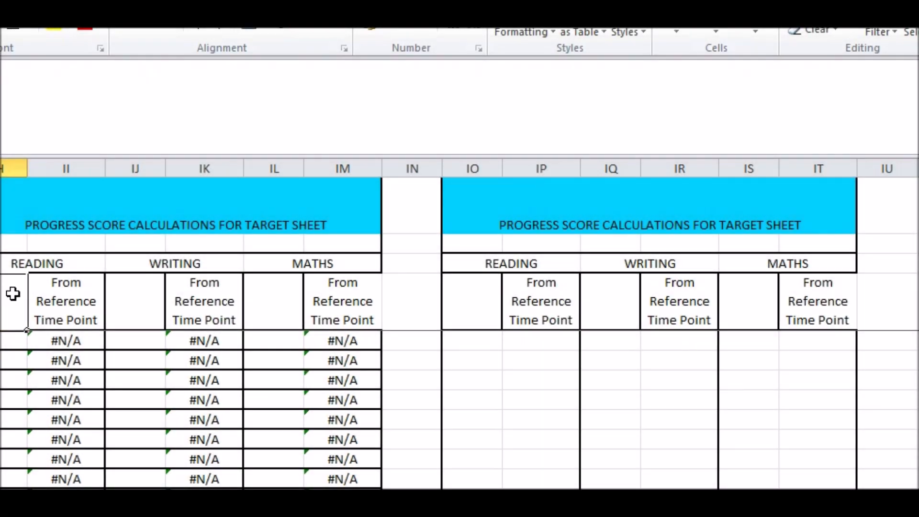
Examine the nested VLOOKUP formula in the first Reading cell under From Reference Time Point in the progress score calculations.
click(62, 292)
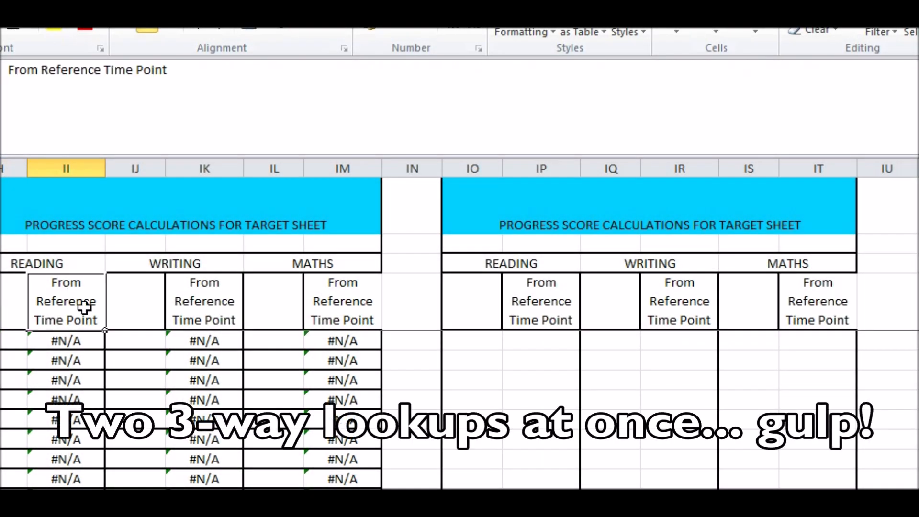
click(91, 343)
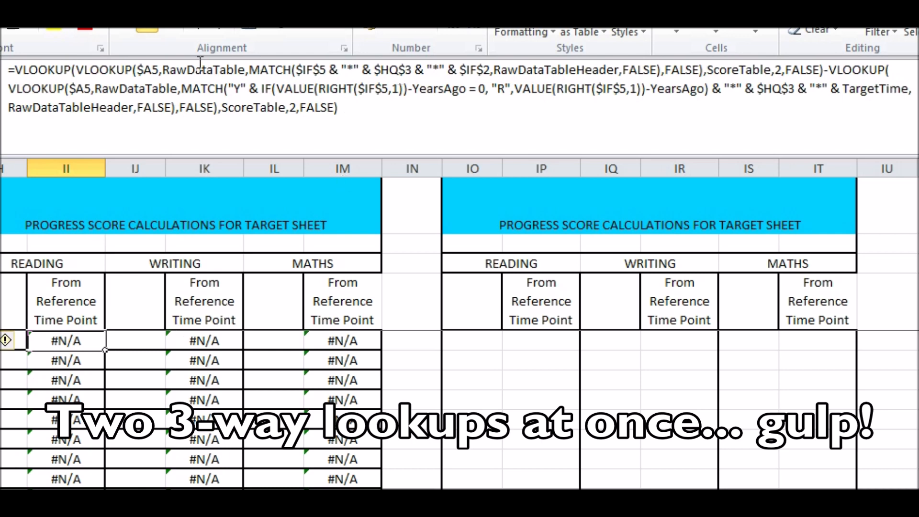